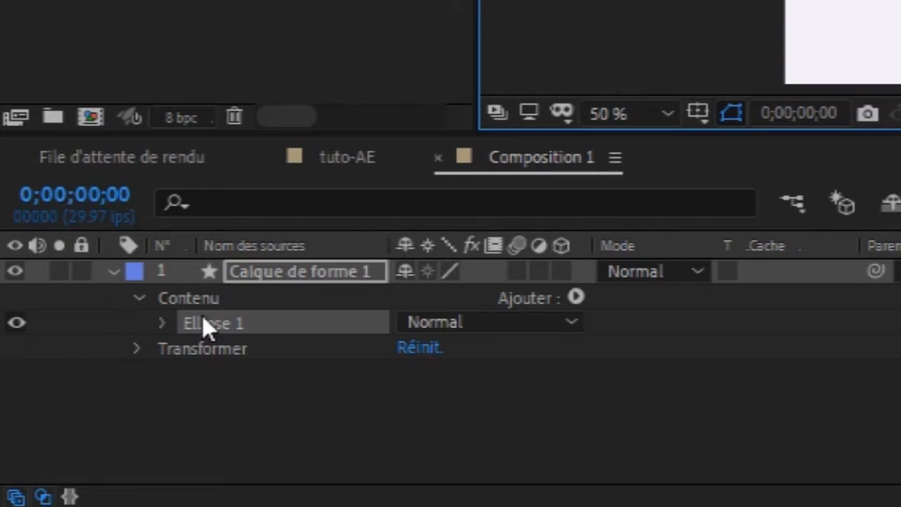
Step: Examine the contents of Calque de forme 1, including the transform properties of Ellipse 1, and collapse the layer again
left_click(116, 272)
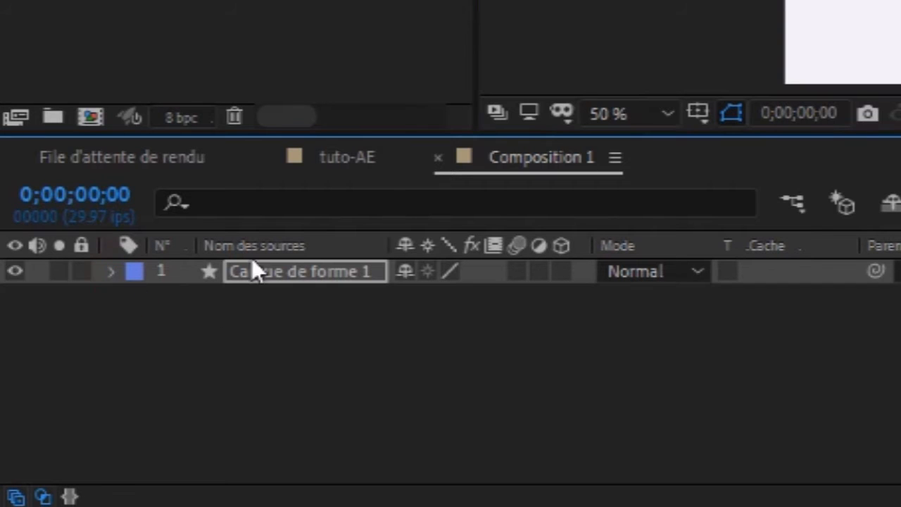
left_click(107, 273)
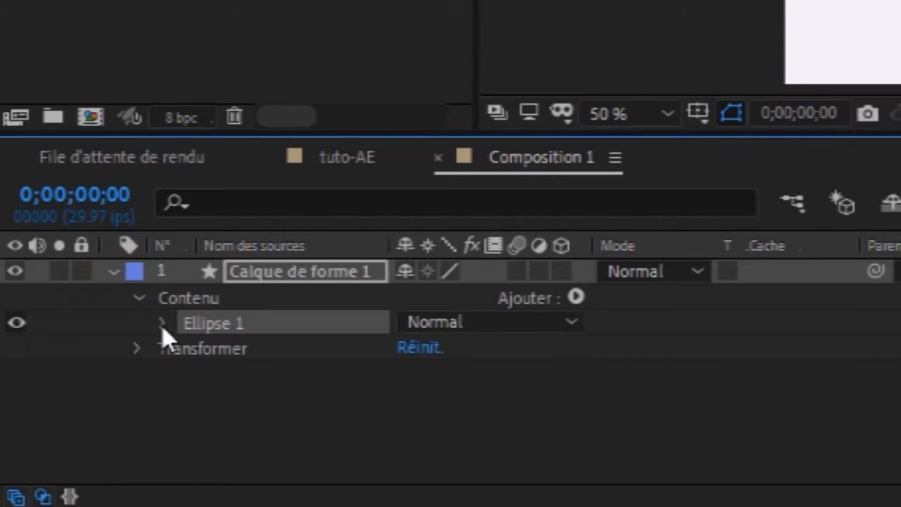
left_click(161, 323)
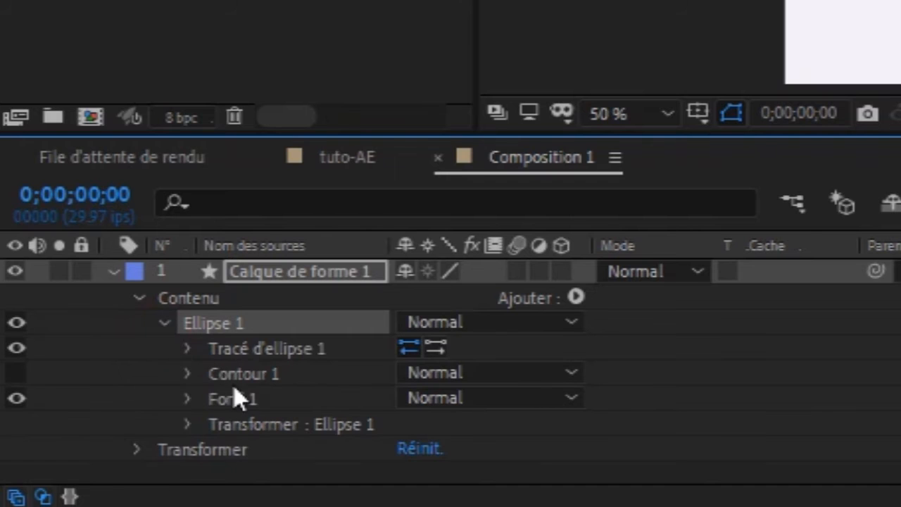
left_click(186, 430)
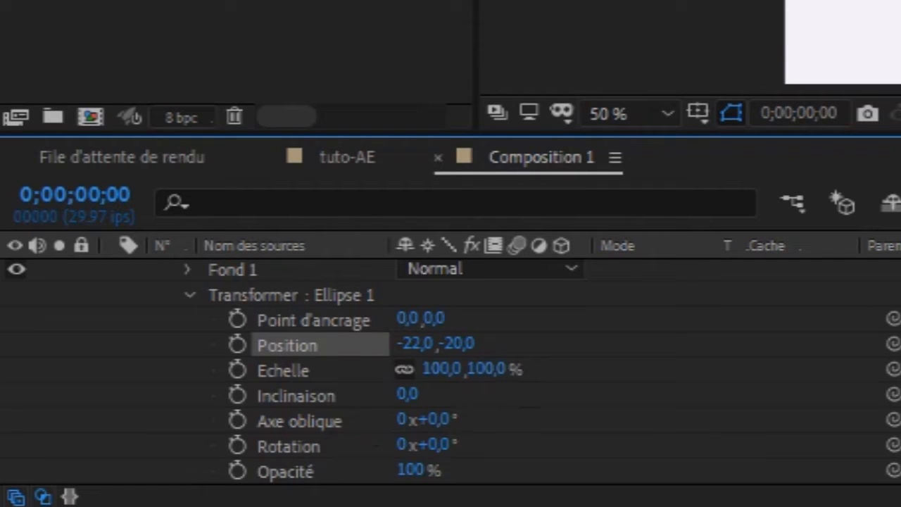
scroll(443, 340, "down", 1)
scroll(444, 339, "up", 1)
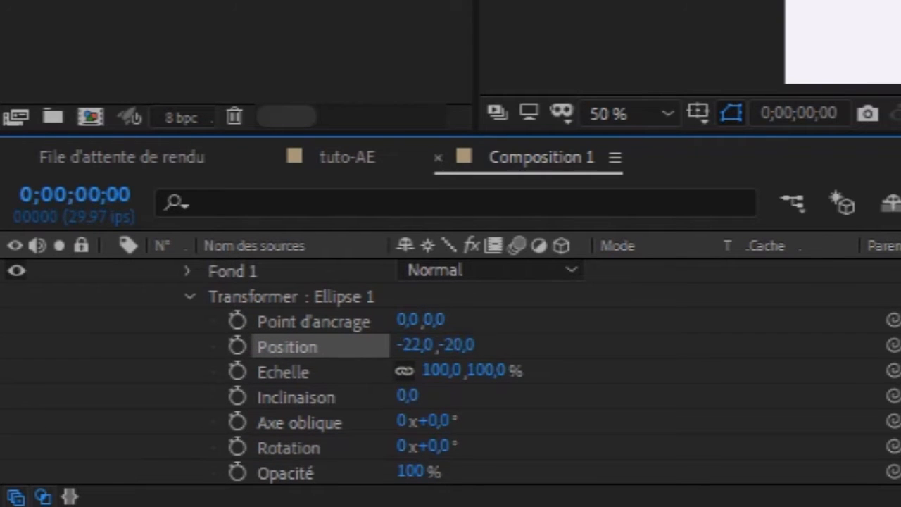
scroll(292, 342, "up", 5)
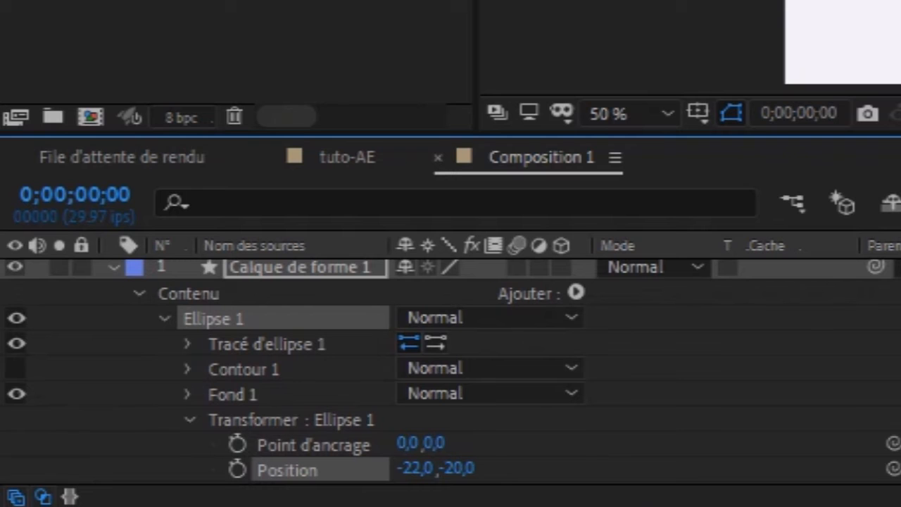
left_click(139, 294)
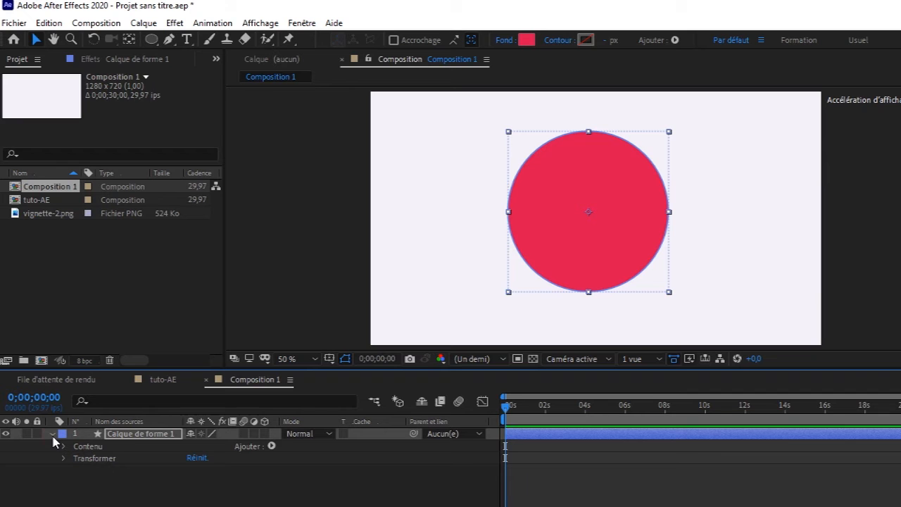
left_click(113, 272)
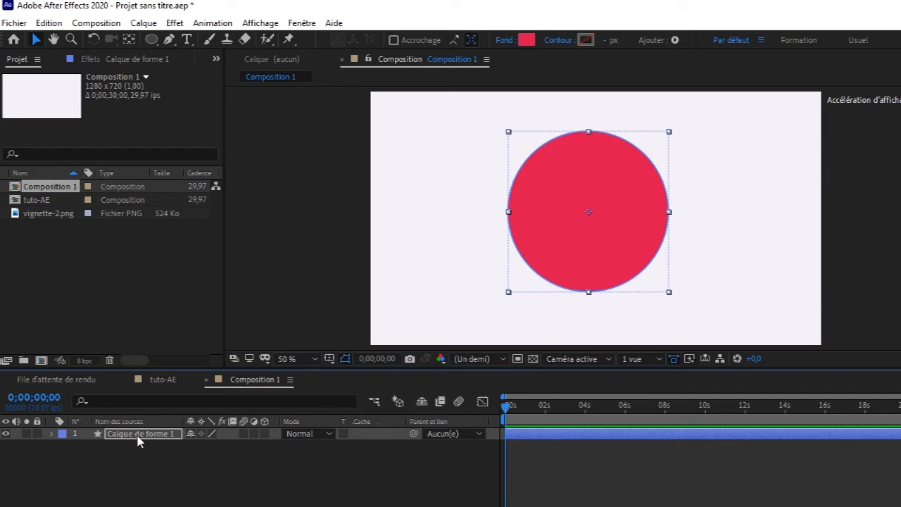
Step: Move the red circle's layer slightly right and down by changing both of its position values
left_click(156, 435)
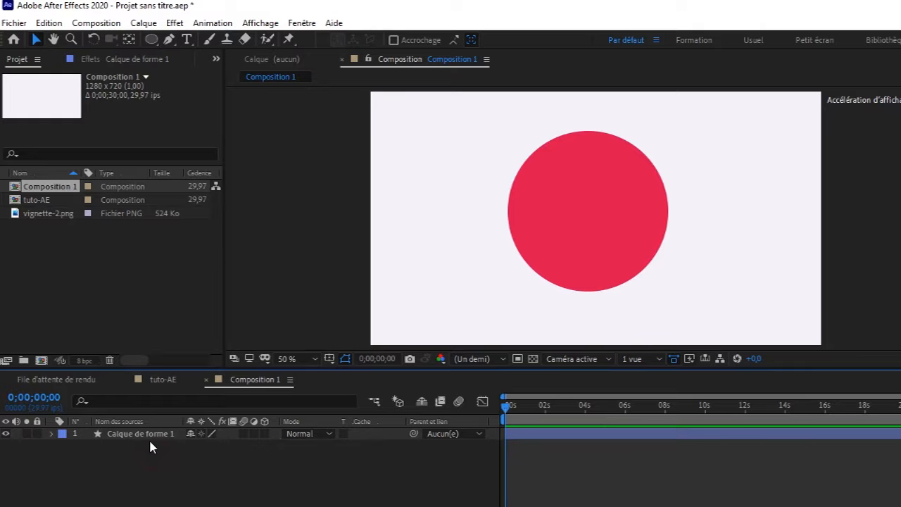
left_click(151, 436)
key("p")
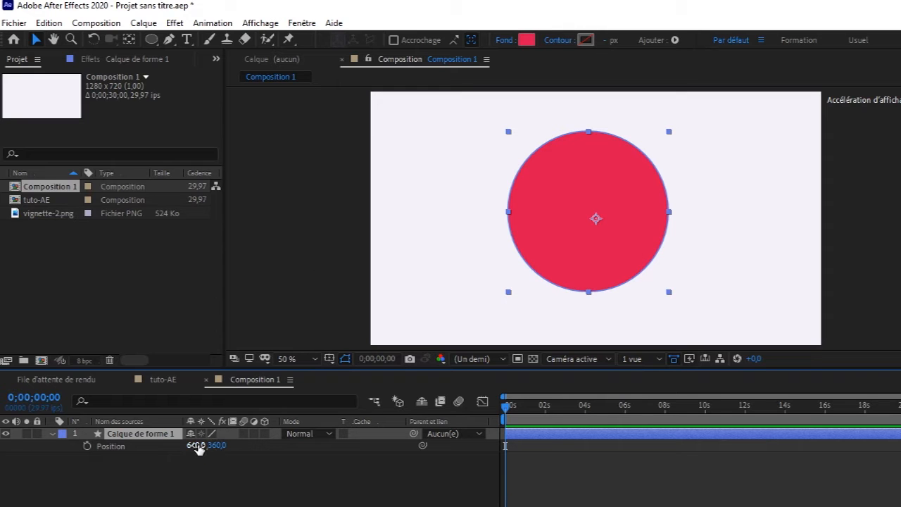
left_click_drag(191, 446, 159, 454)
left_click_drag(215, 446, 196, 399)
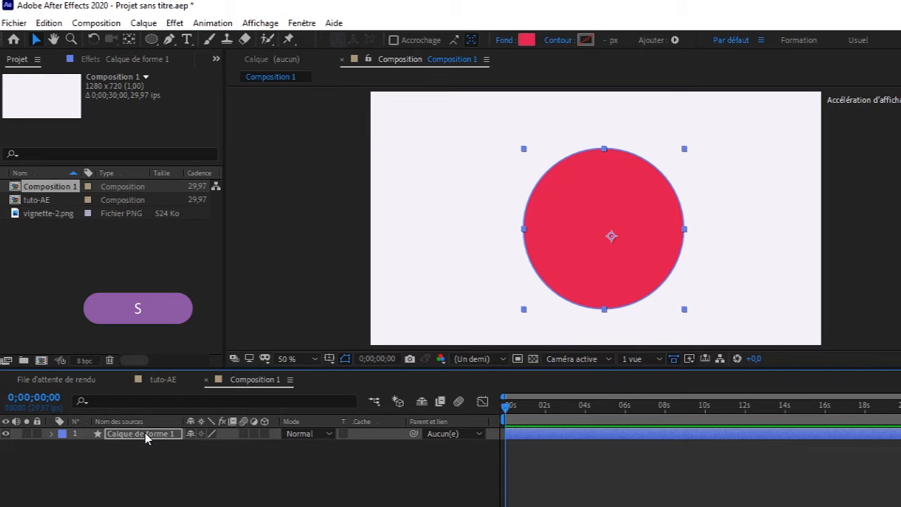
Step: Scale the circle's shape layer up to 148% on both axes
key("s")
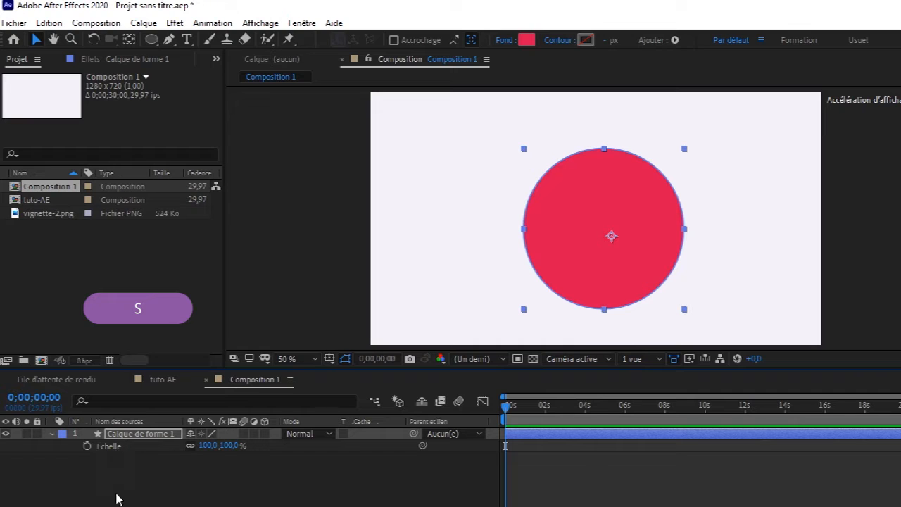
left_click_drag(211, 446, 243, 445)
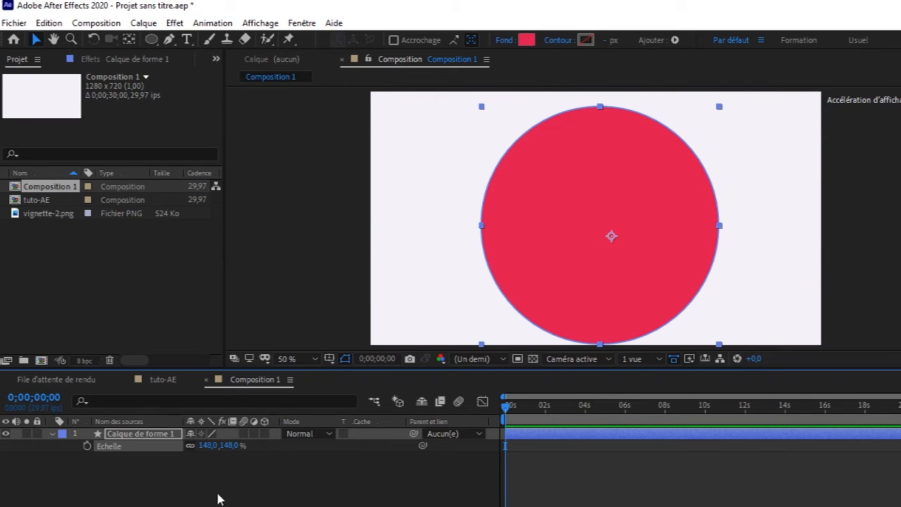
left_click(53, 434)
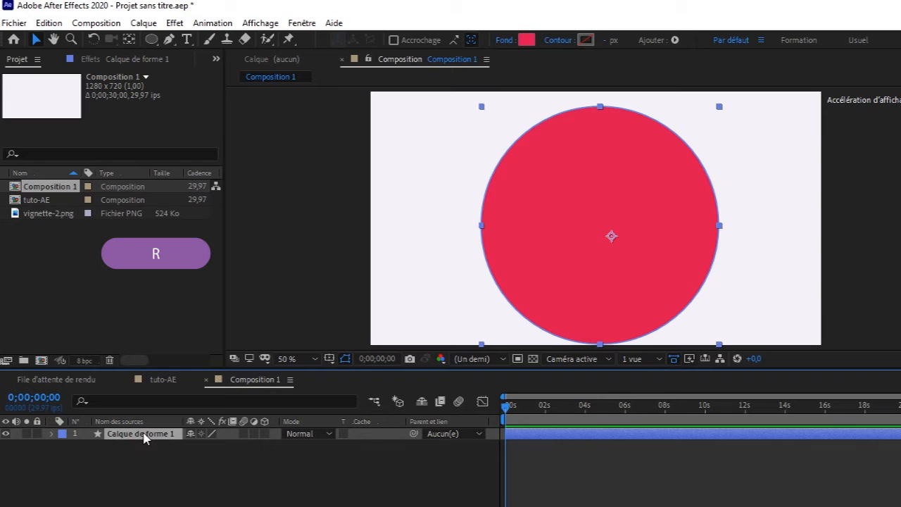
Step: Try rotating the circle's shape layer and reset its rotation to 0
key("r")
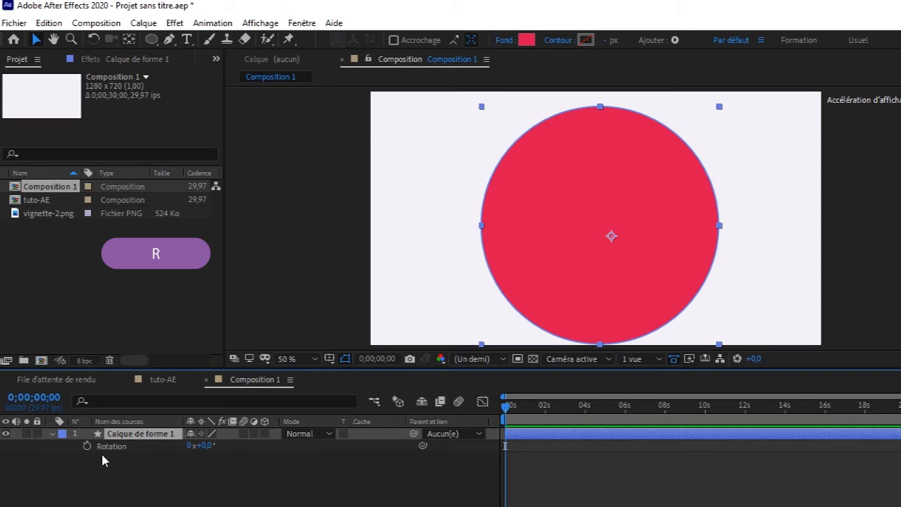
left_click_drag(204, 447, 215, 431)
left_click(208, 445)
type("0")
key("Tab")
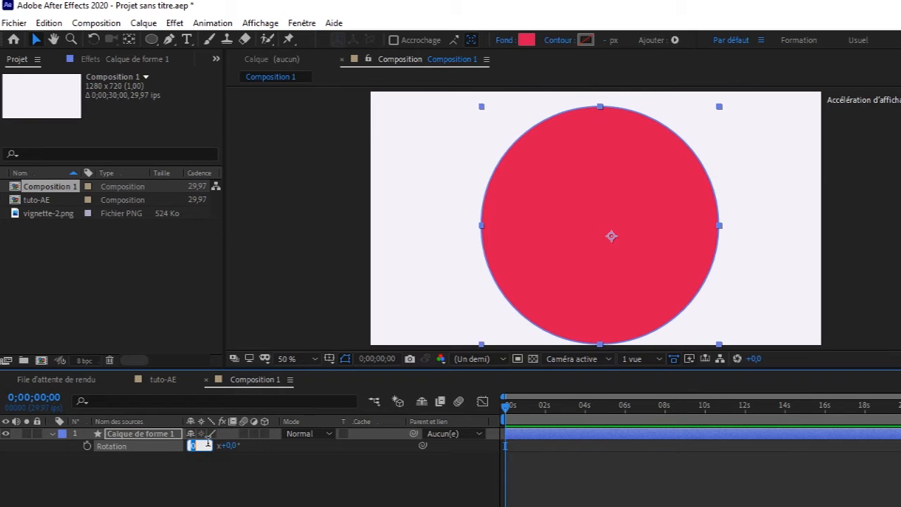
left_click(209, 479)
left_click(61, 432)
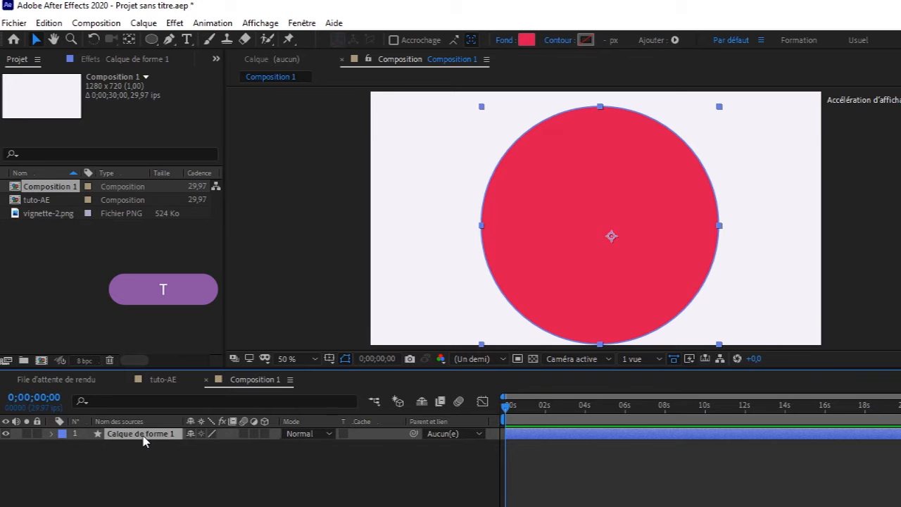
Step: Lower the opacity of the circle's shape layer to 33%
key("t")
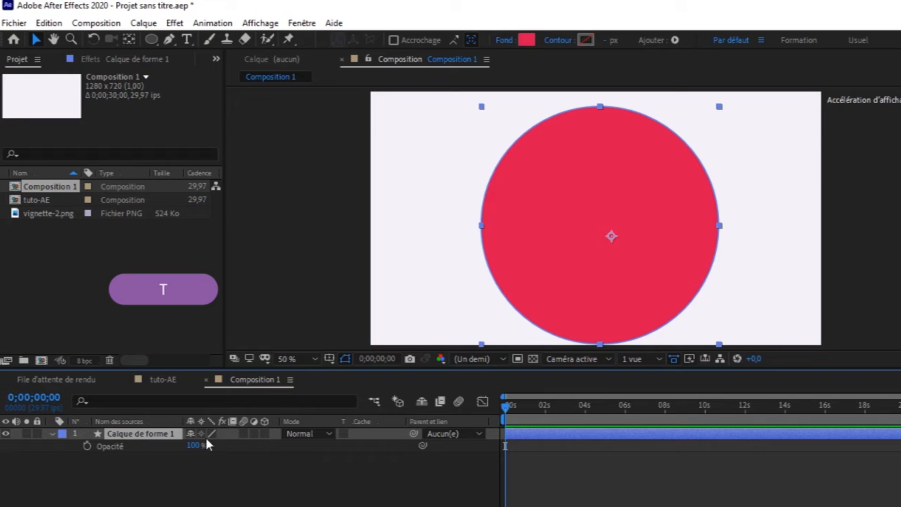
left_click_drag(195, 447, 157, 451)
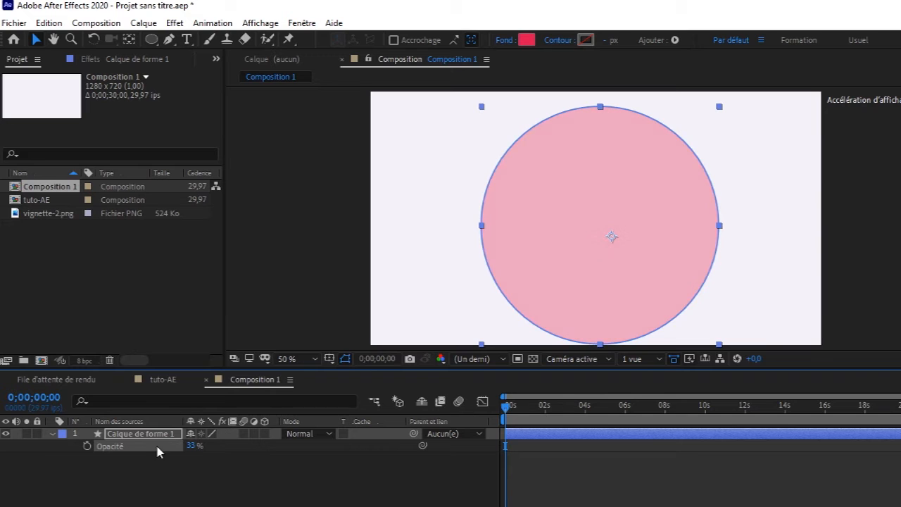
left_click(52, 434)
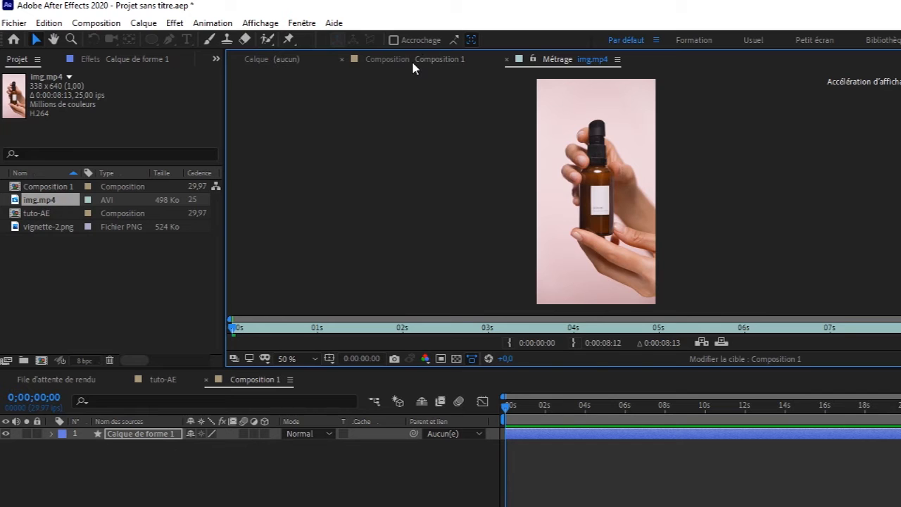
Step: Add the img.mp4 footage to Composition 1 beneath Calque de forme 1 and hide the shape layer
left_click(413, 62)
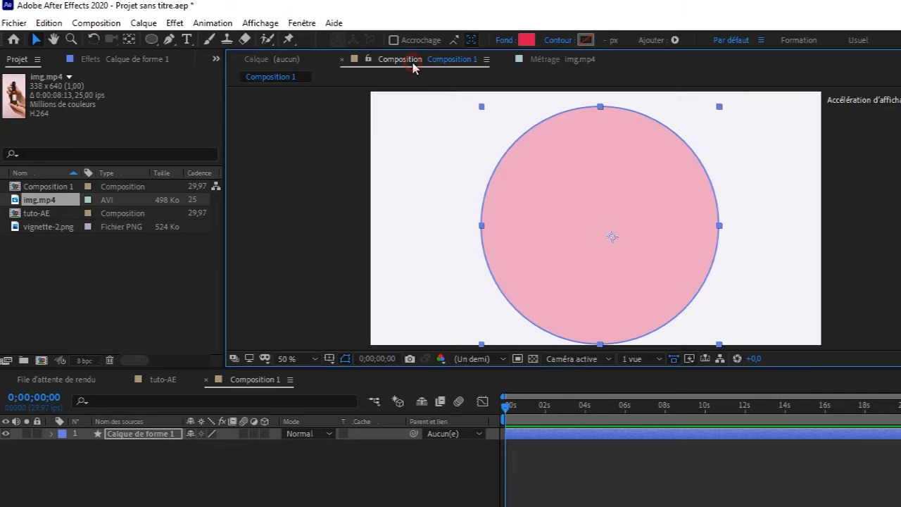
left_click(40, 201)
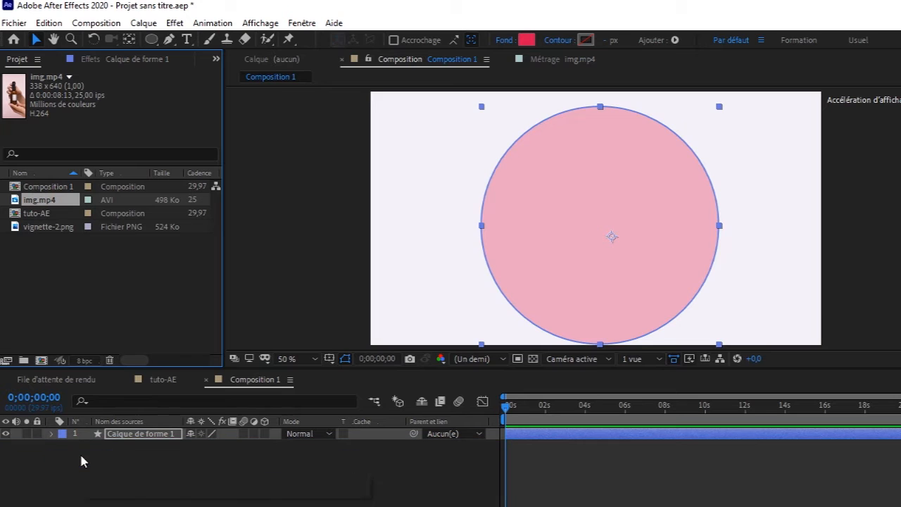
left_click_drag(81, 456, 78, 452)
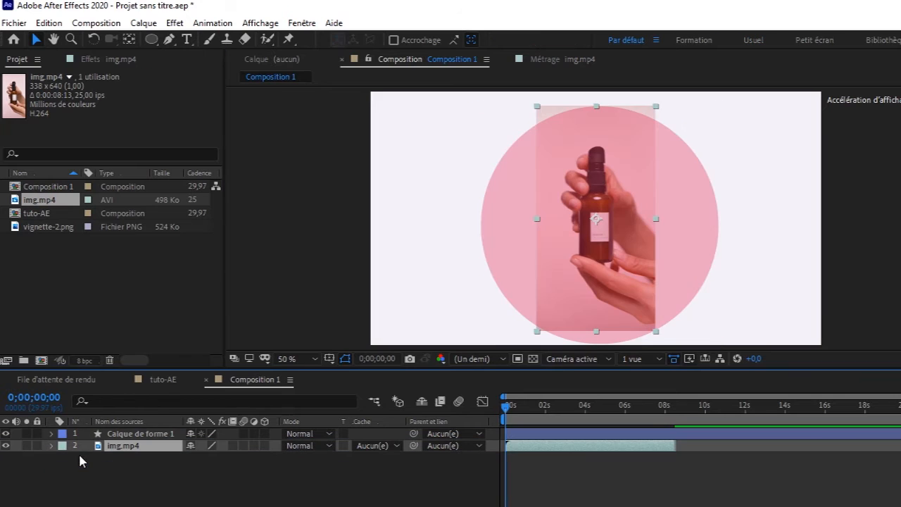
left_click(6, 433)
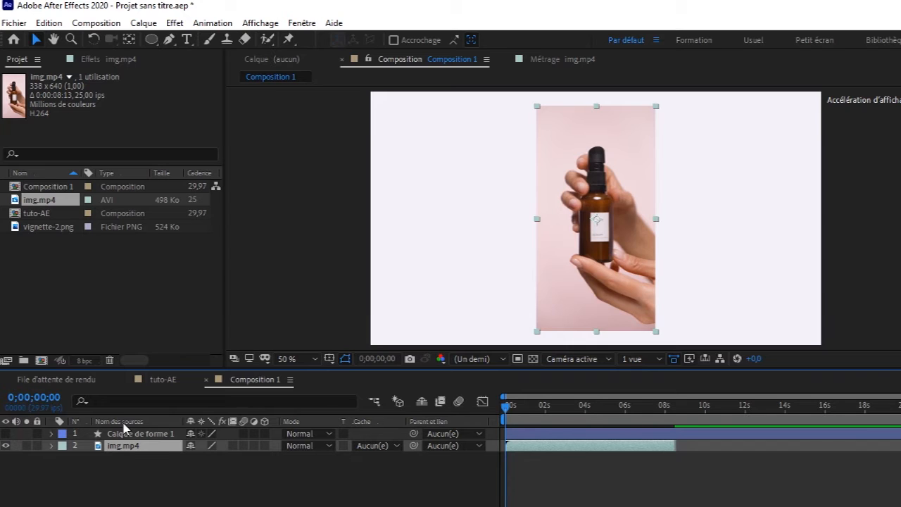
Step: Examine the position, rotation, opacity and scale properties of the img.mp4 layer one at a time
key("p")
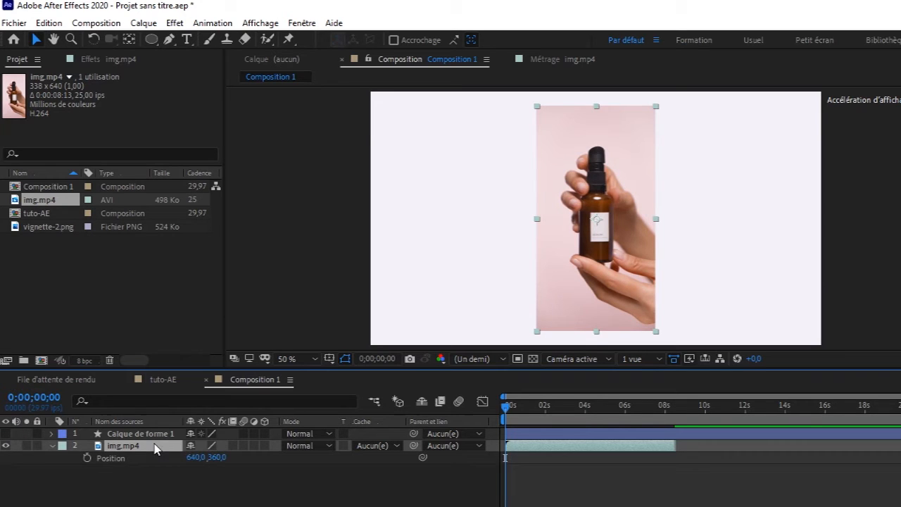
left_click(51, 446)
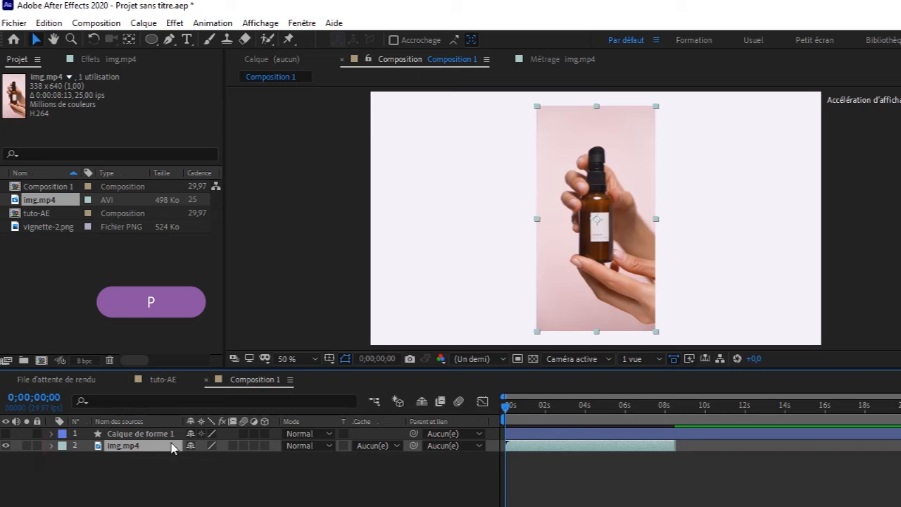
key("r")
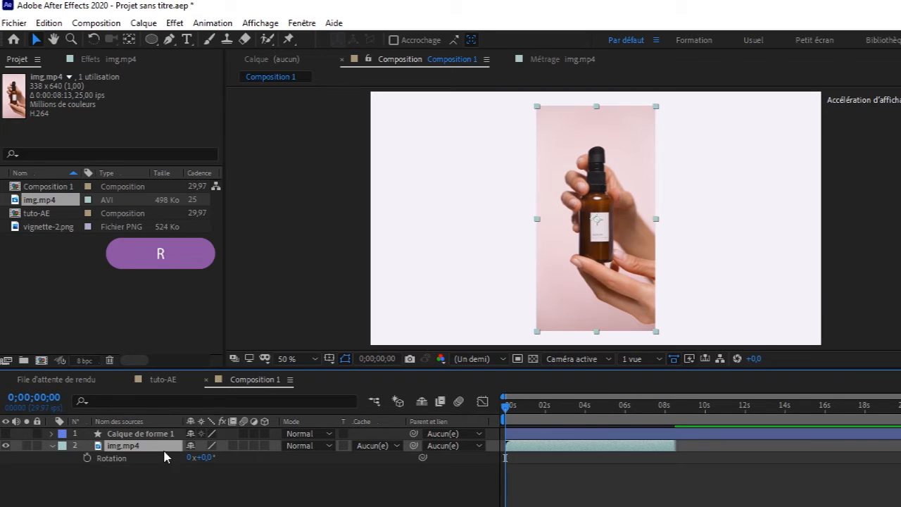
left_click(53, 447)
key("t")
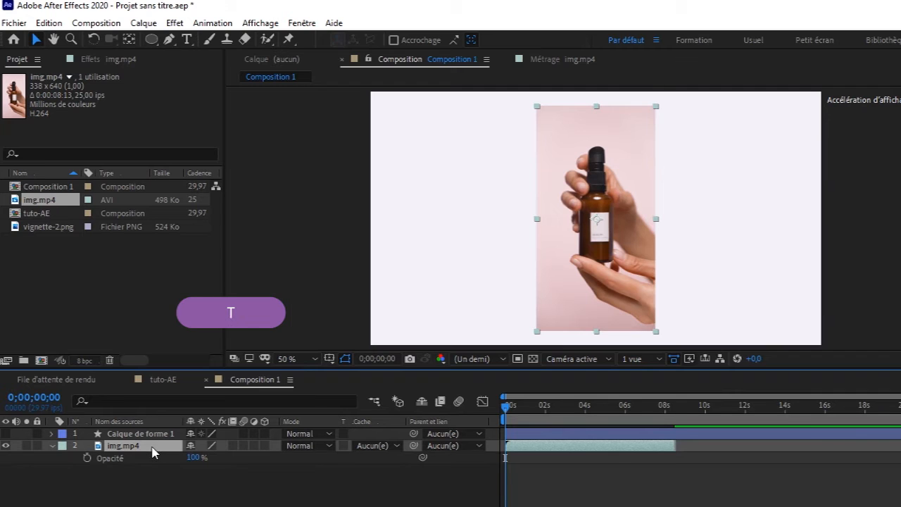
left_click(53, 447)
key("s")
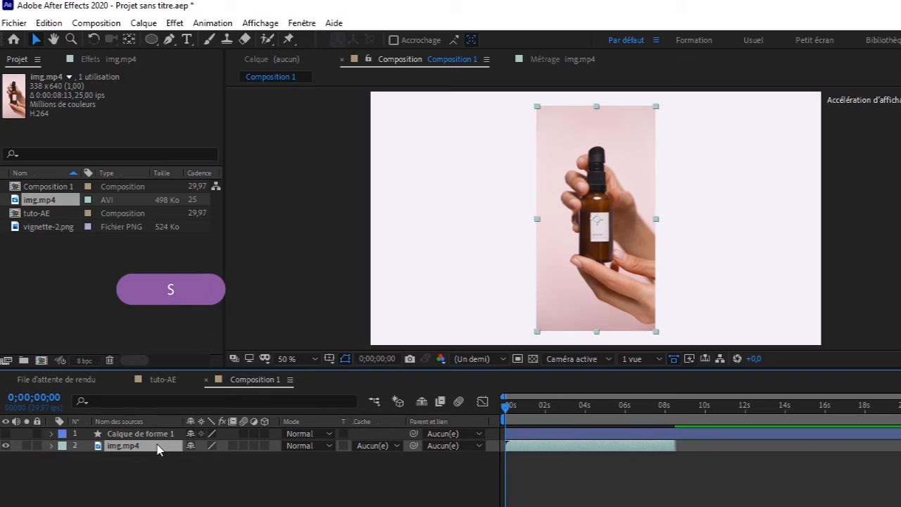
key("s")
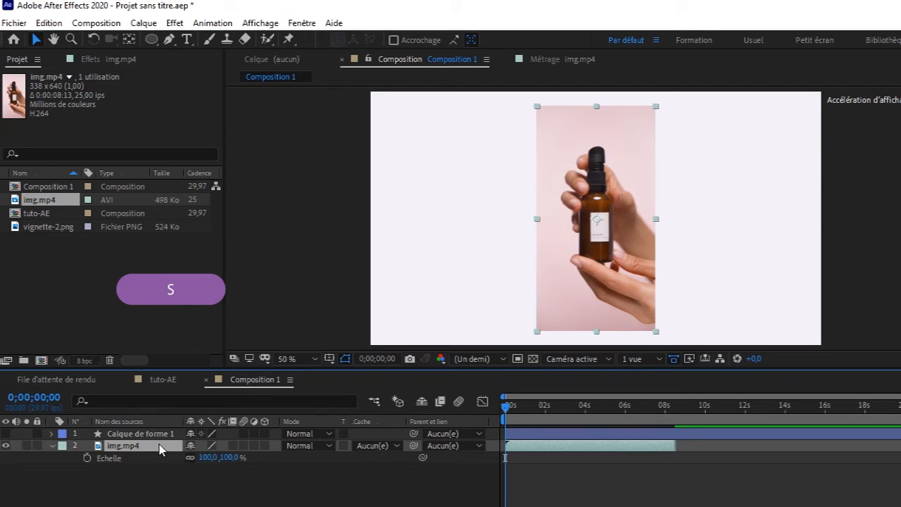
left_click(52, 447)
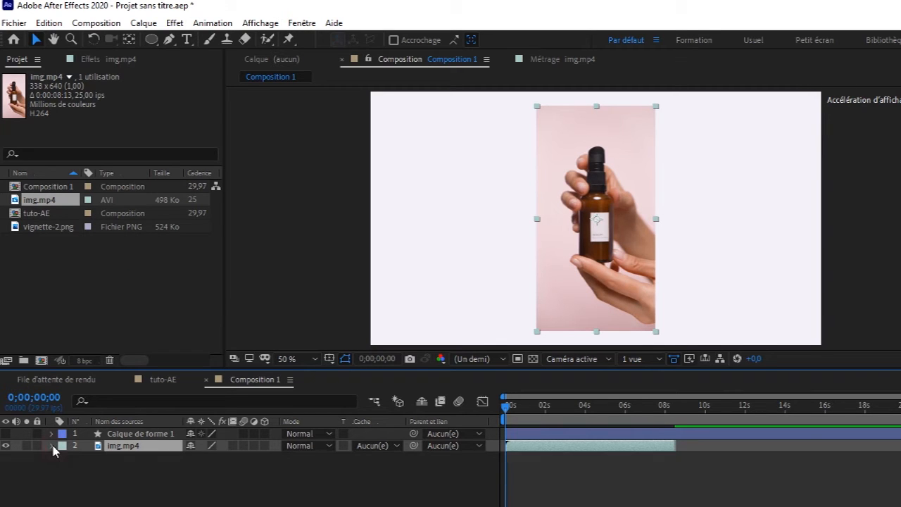
Step: Try a larger scale and a horizontal position of 328 on the img.mp4 layer, undoing each change
left_click(73, 307)
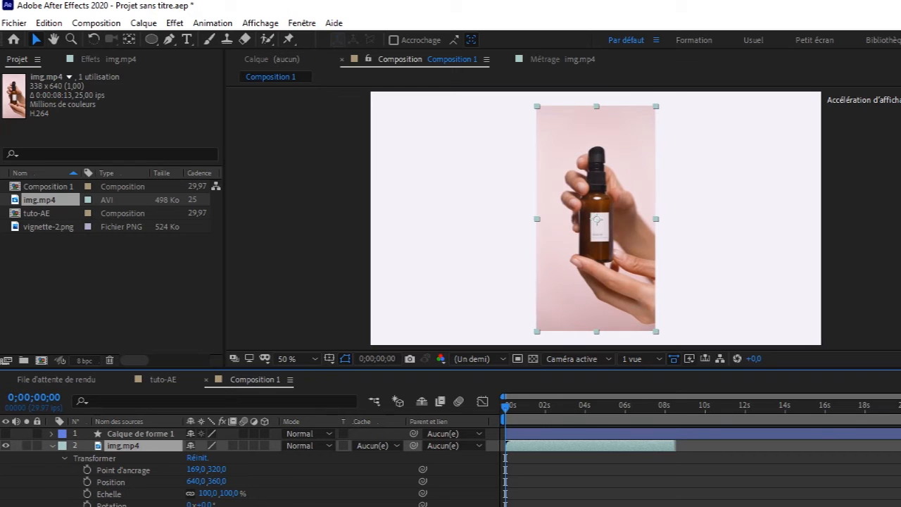
key("Return")
left_click_drag(212, 493, 435, 492)
key("ctrl+z")
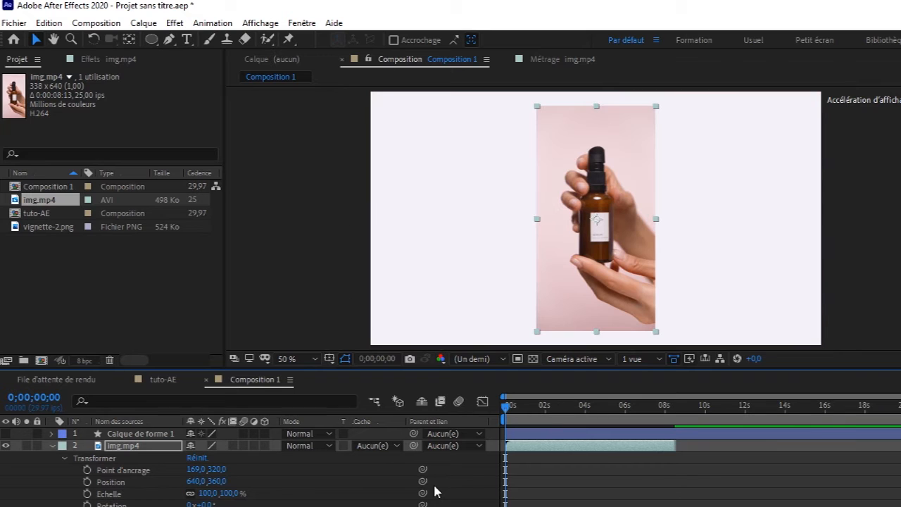
left_click_drag(199, 482, 2, 503)
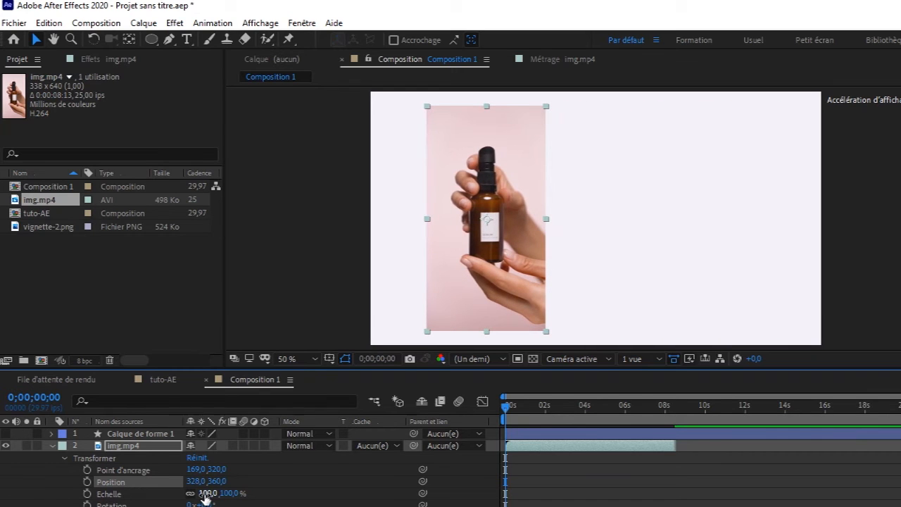
key("ctrl+z")
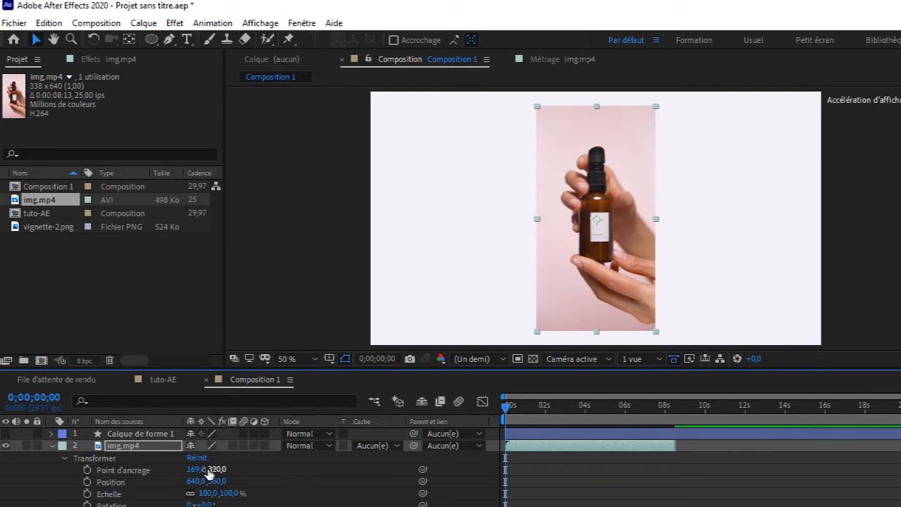
Step: Set the img.mp4 layer's horizontal anchor point to 227 and try a rotation of -113°, undoing only the rotation
left_click_drag(199, 470, 232, 459)
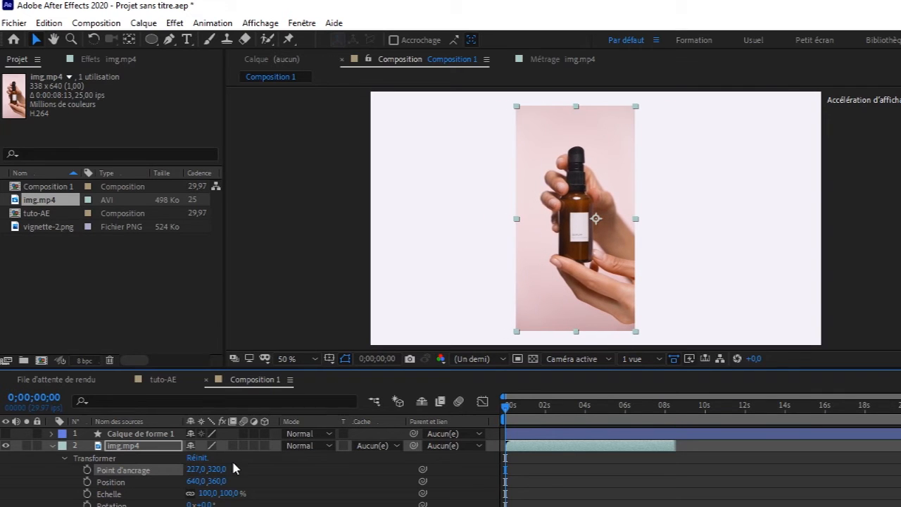
left_click_drag(199, 504, 116, 500)
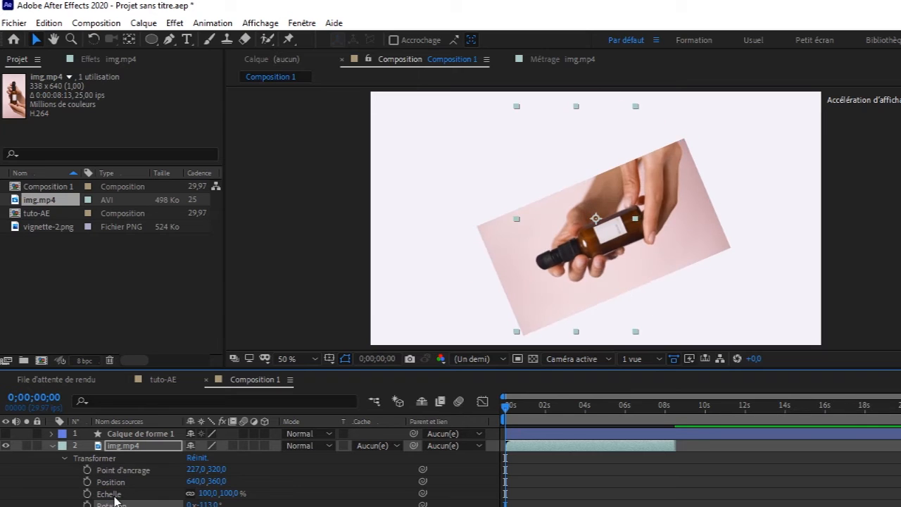
key("ctrl+z")
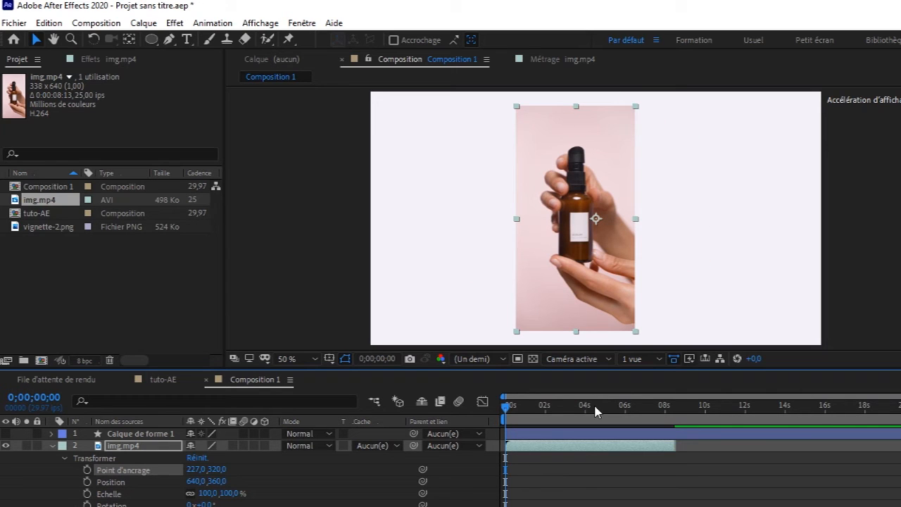
left_click(51, 446)
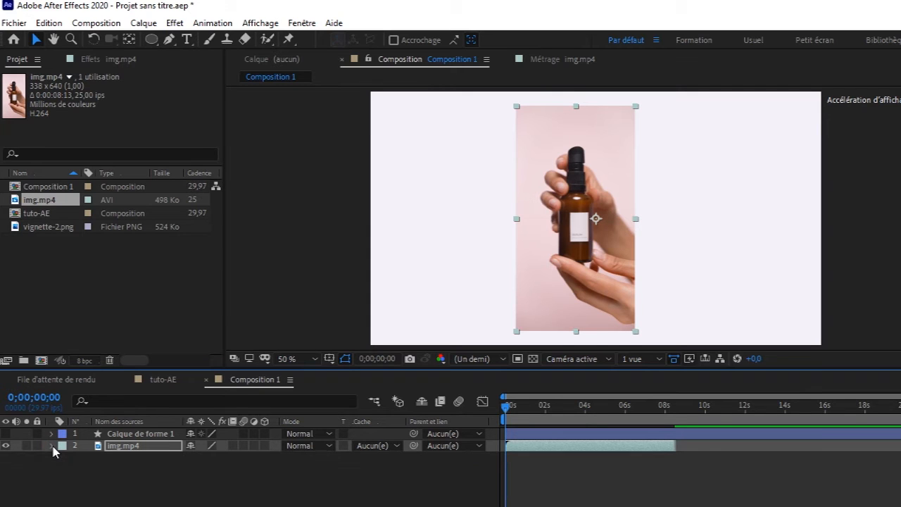
left_click(51, 445)
left_click(51, 446)
left_click(329, 447)
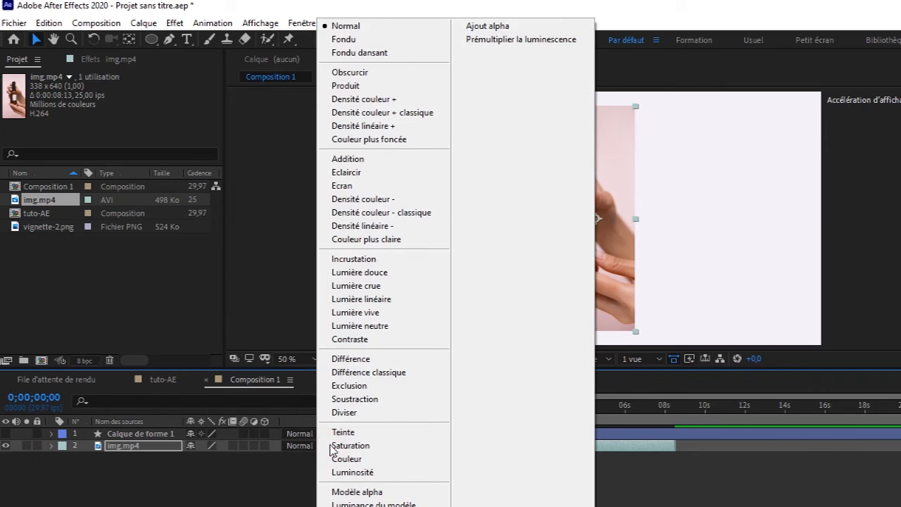
left_click(51, 437)
left_click(54, 435)
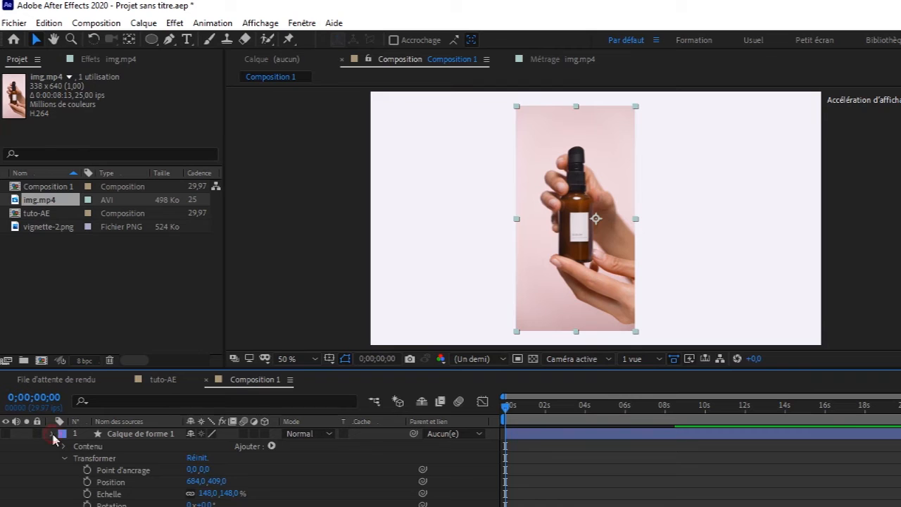
left_click(53, 436)
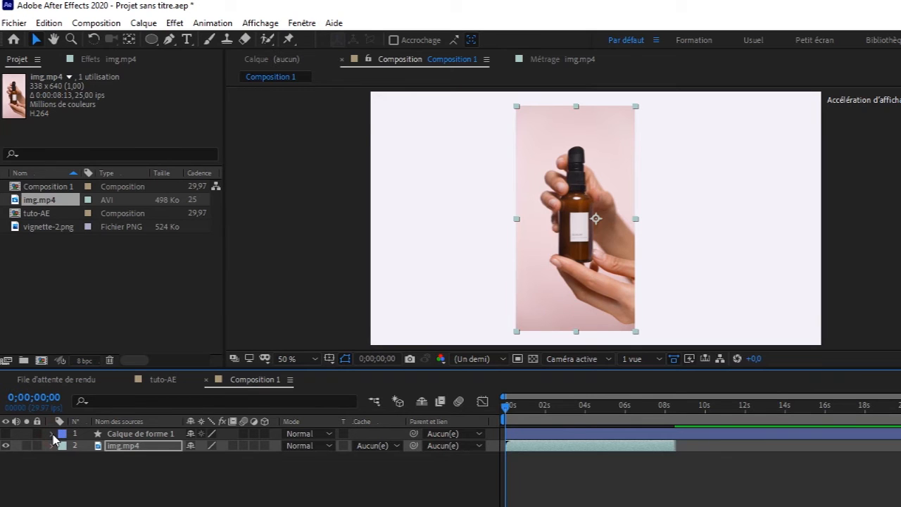
Step: Draw a red rectangle covering the whole composition frame and place its shape layer beneath the img.mp4 layer
left_click_drag(157, 43, 174, 40)
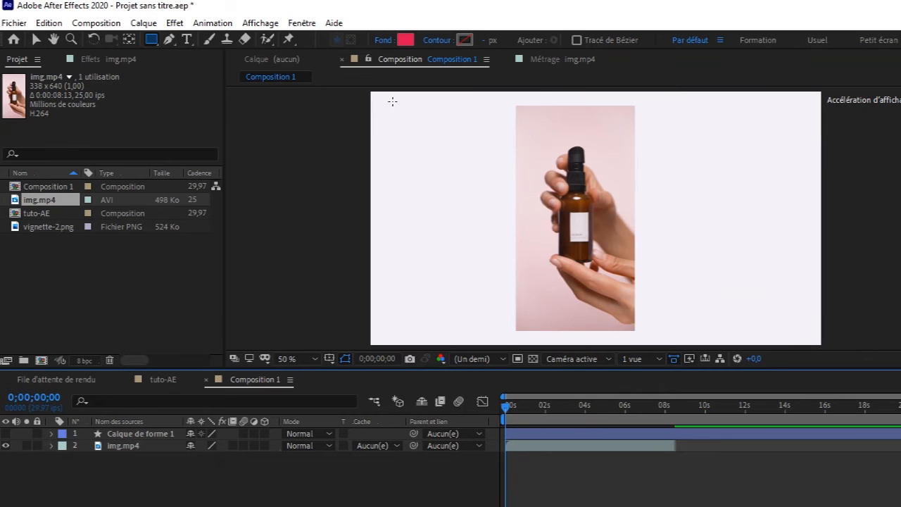
mouse_move(370, 91)
left_mouse_down()
mouse_move(542, 211)
mouse_move(777, 285)
mouse_move(824, 322)
mouse_move(817, 344)
mouse_move(825, 347)
left_mouse_up()
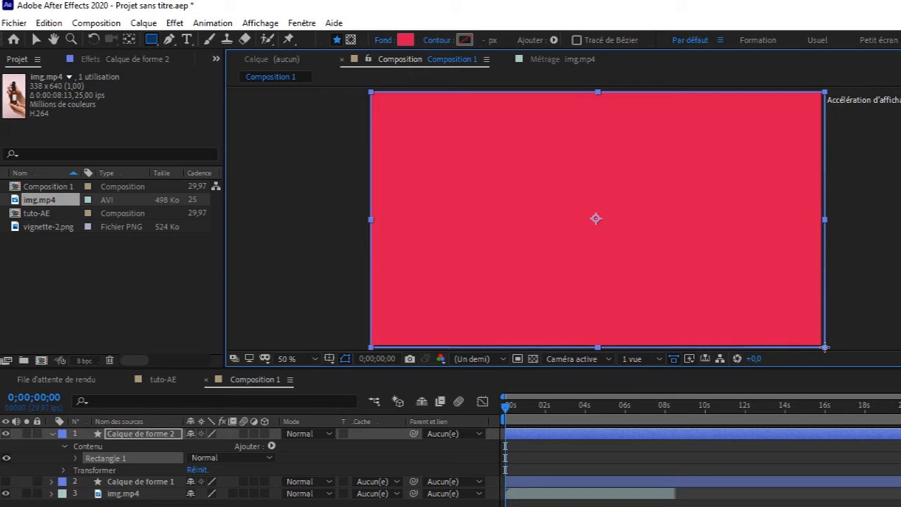
left_click(53, 435)
left_click_drag(141, 434, 139, 473)
left_click_drag(139, 473, 138, 468)
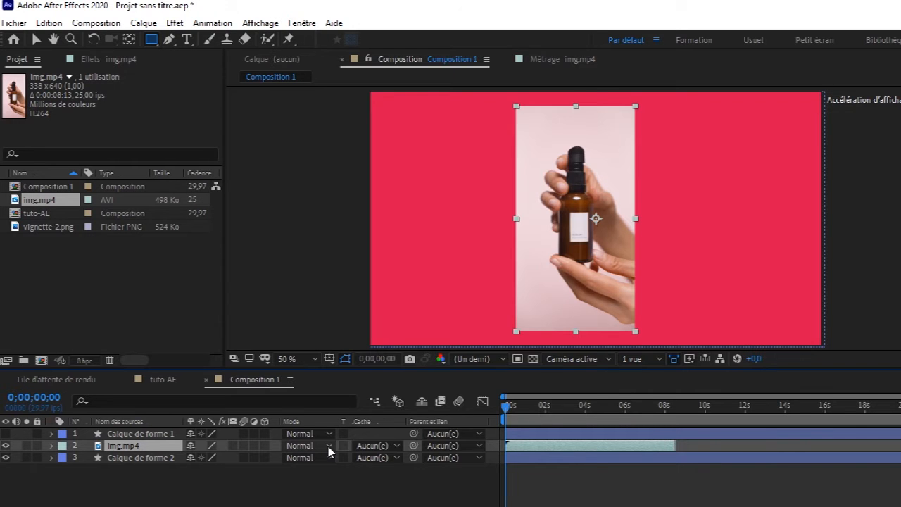
Step: Try the Fondu, Produit, Eclaircir, Ecran and Incrustation blending modes on the img.mp4 layer and restore Normal
left_click(328, 446)
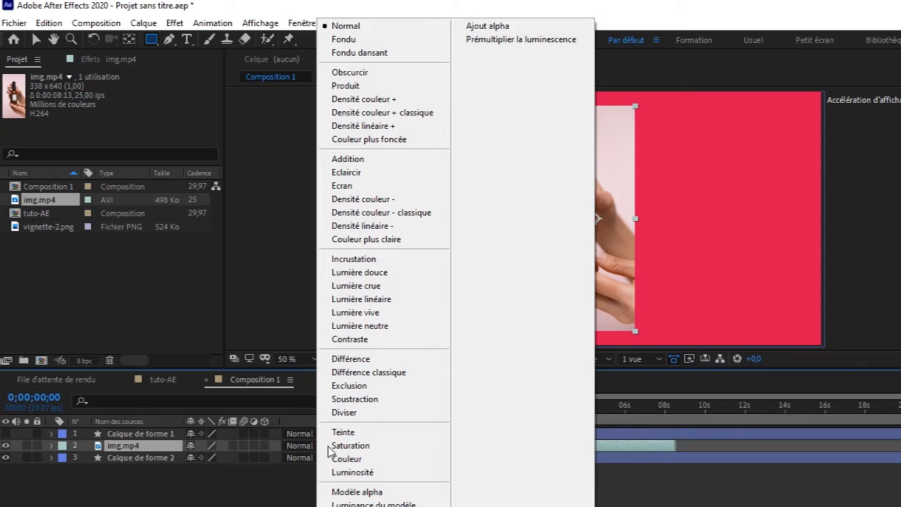
left_click(342, 41)
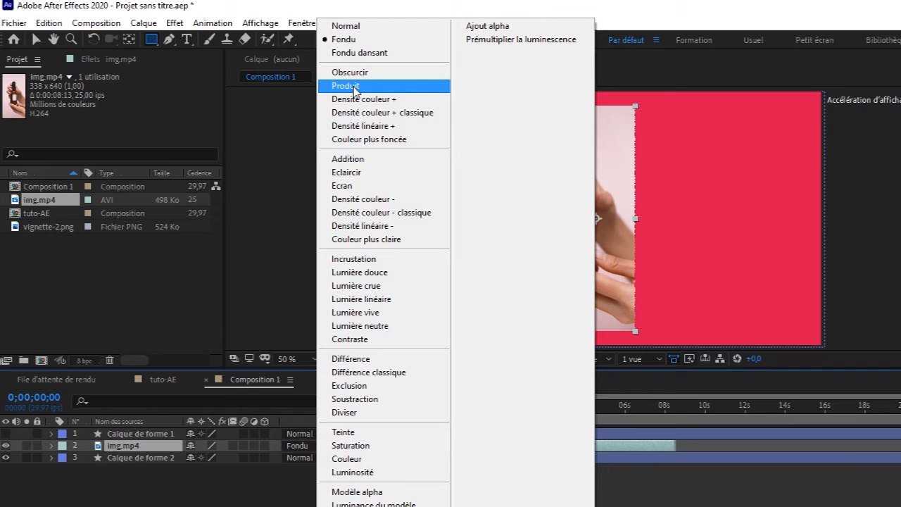
left_click(347, 86)
left_click(327, 445)
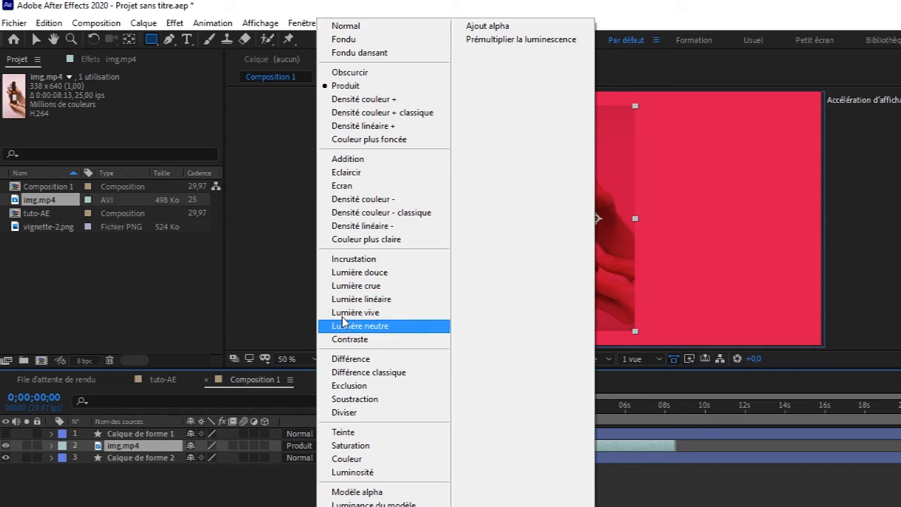
left_click(350, 173)
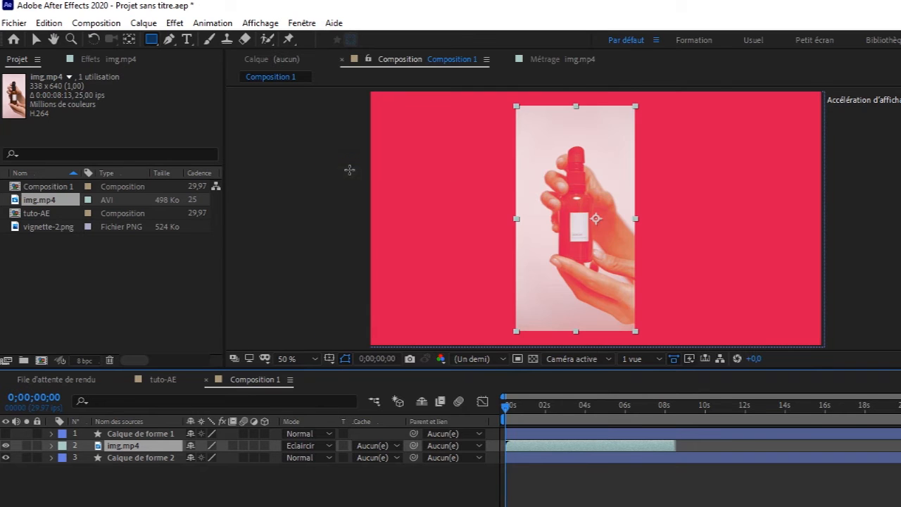
left_click(332, 448)
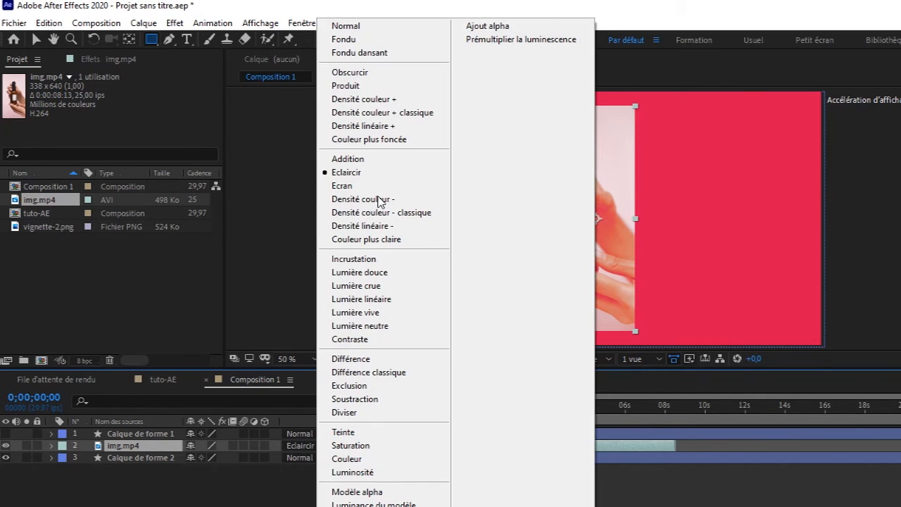
left_click(342, 185)
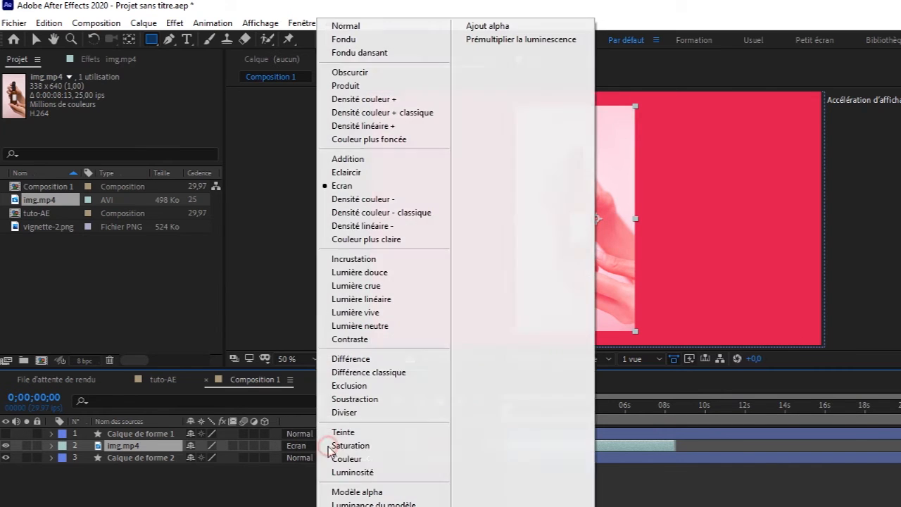
left_click(329, 447)
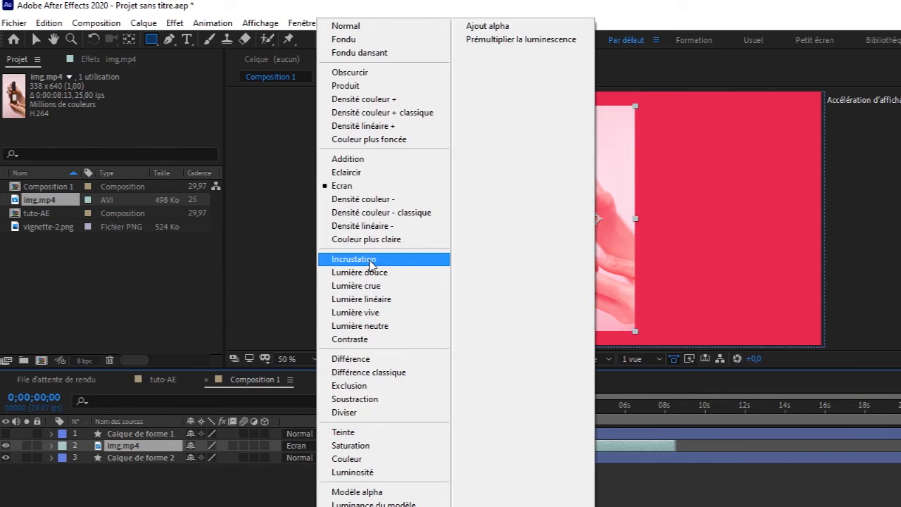
left_click(337, 258)
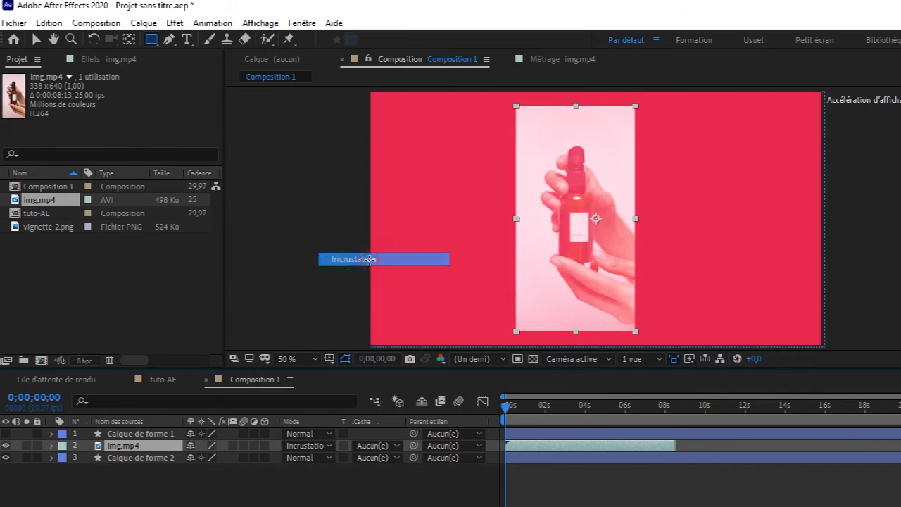
left_click(328, 446)
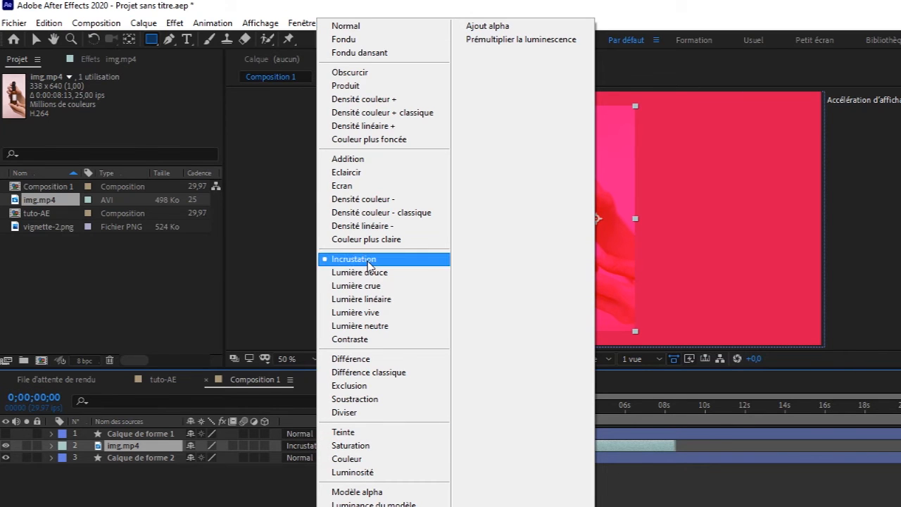
left_click(351, 30)
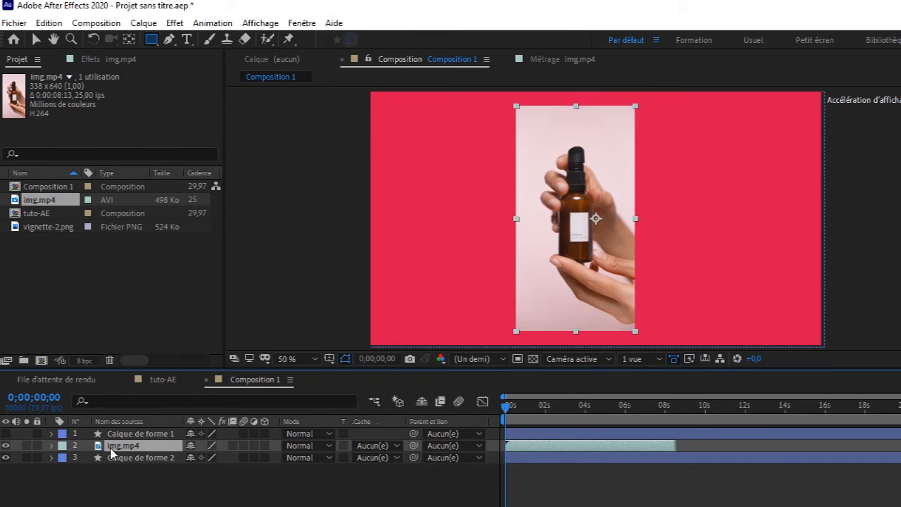
Step: Duplicate the img.mp4 layer and set the copy's horizontal position to 1091
key("ctrl+d")
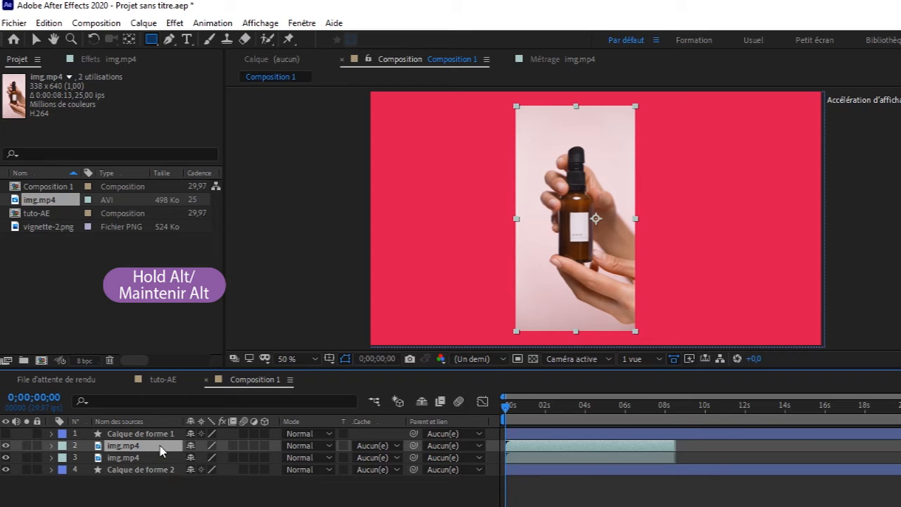
key("alt+shift+p")
left_click_drag(180, 459, 522, 455)
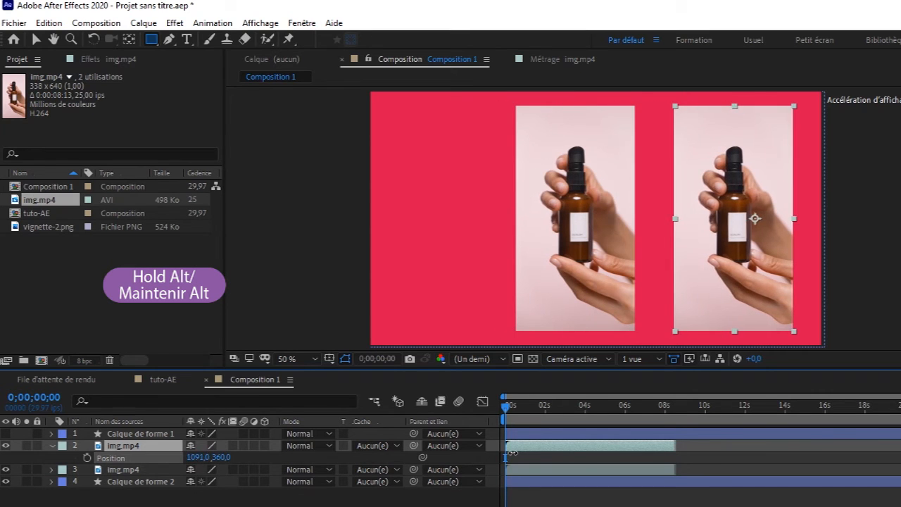
Step: Set the horizontal position of the original img.mp4 layer to 679
left_click(148, 469)
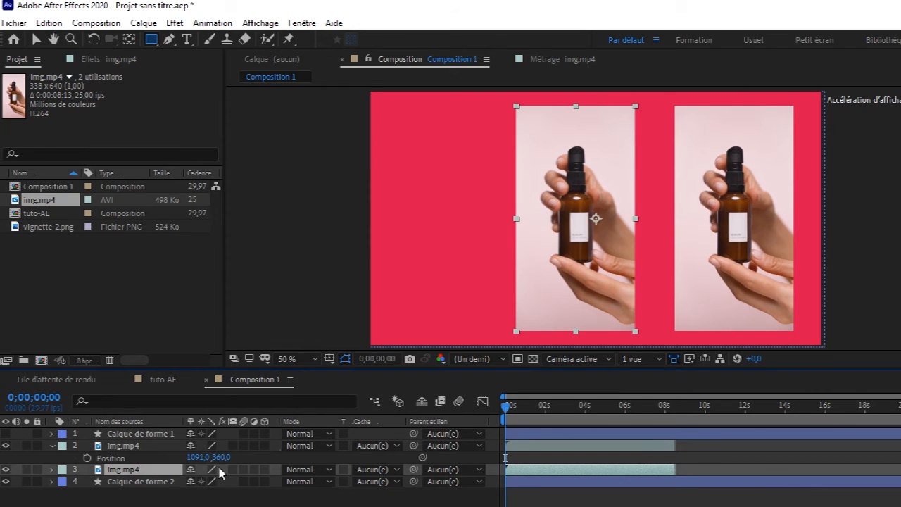
key("p")
left_click_drag(195, 481, 226, 483)
key("Return")
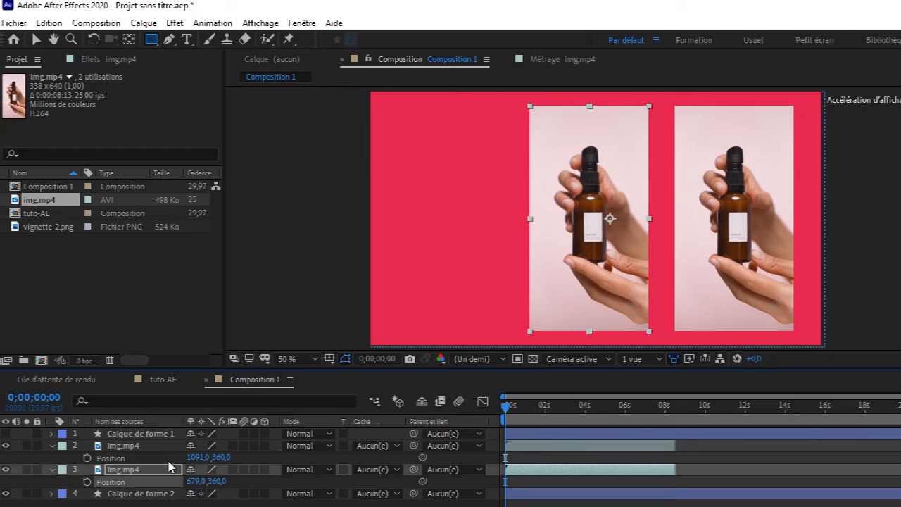
Step: Duplicate the rightmost img.mp4 layer and set the new copy's horizontal position to 321
left_click(148, 444)
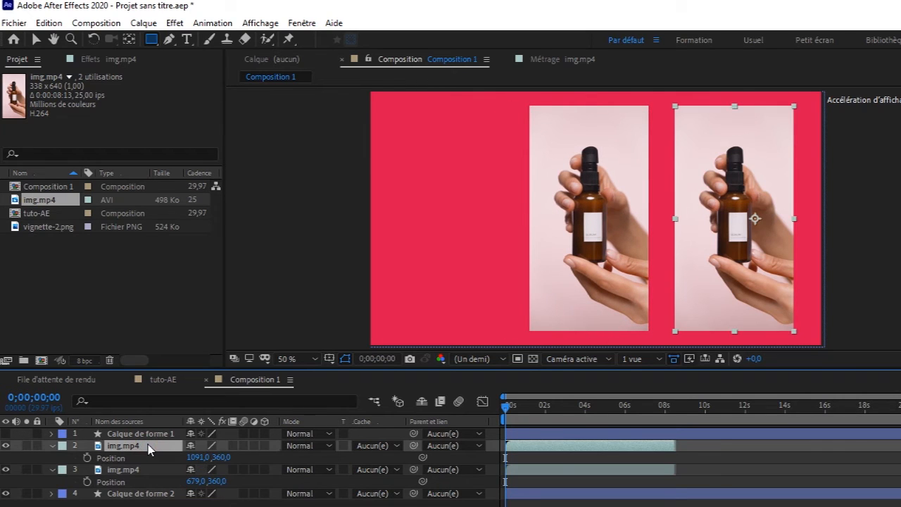
key("ctrl+d")
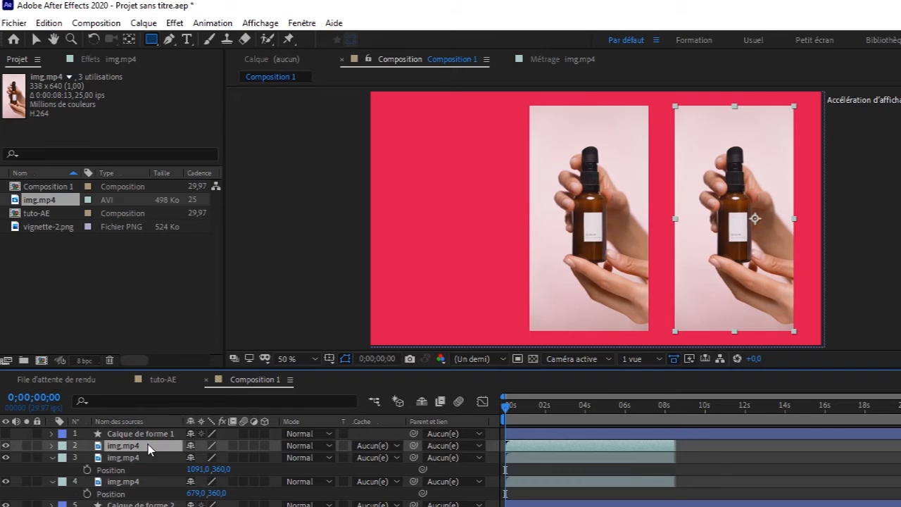
key("p")
left_click_drag(199, 457, 58, 426)
left_click_drag(199, 457, 77, 454)
left_click_drag(2, 441, 1, 441)
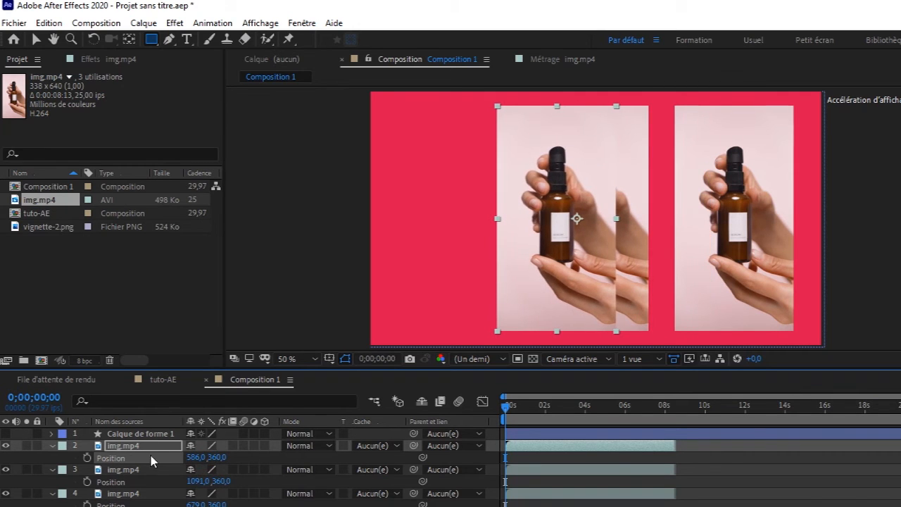
left_click_drag(195, 457, 6, 458)
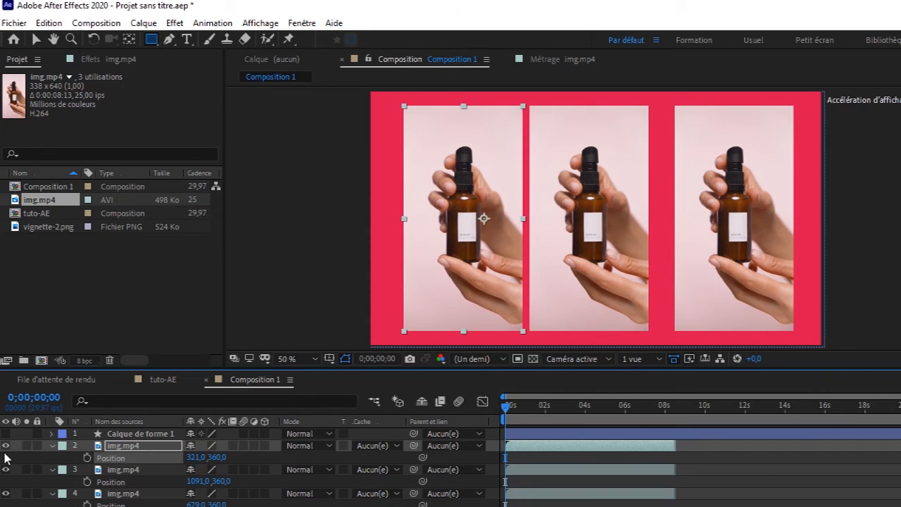
Step: Even out the spacing by setting the horizontal position to 1117 for the rightmost img.mp4 layer and 713 for the middle one
left_click(134, 484)
left_click(151, 472)
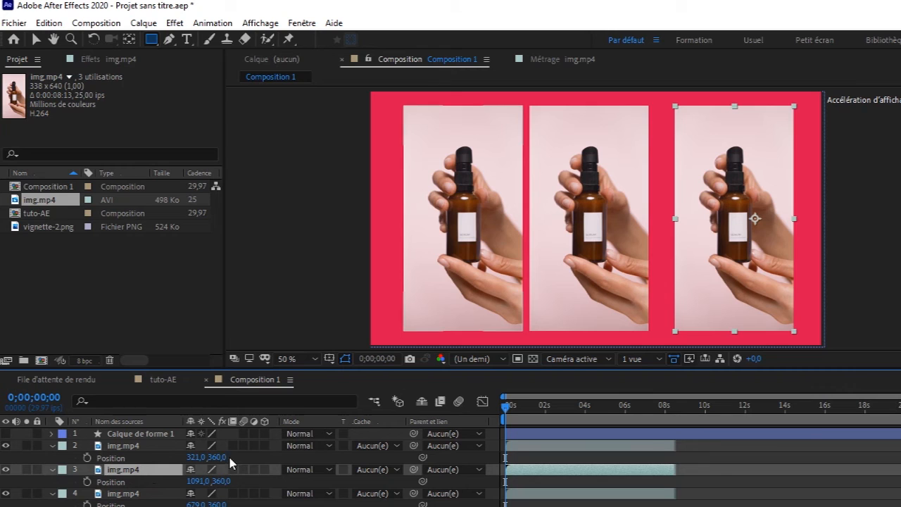
mouse_move(208, 481)
left_mouse_down()
mouse_move(227, 481)
mouse_move(216, 483)
left_mouse_up()
left_click(215, 503)
left_click_drag(195, 504, 220, 504)
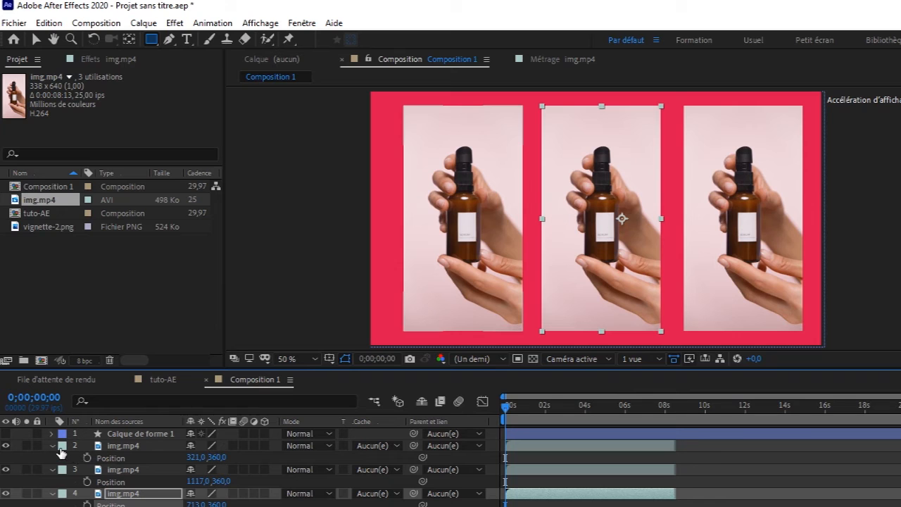
Step: Select the Calque de forme 1 layer and collapse the properties of the three img.mp4 layers and Calque de forme 2
left_click(121, 436)
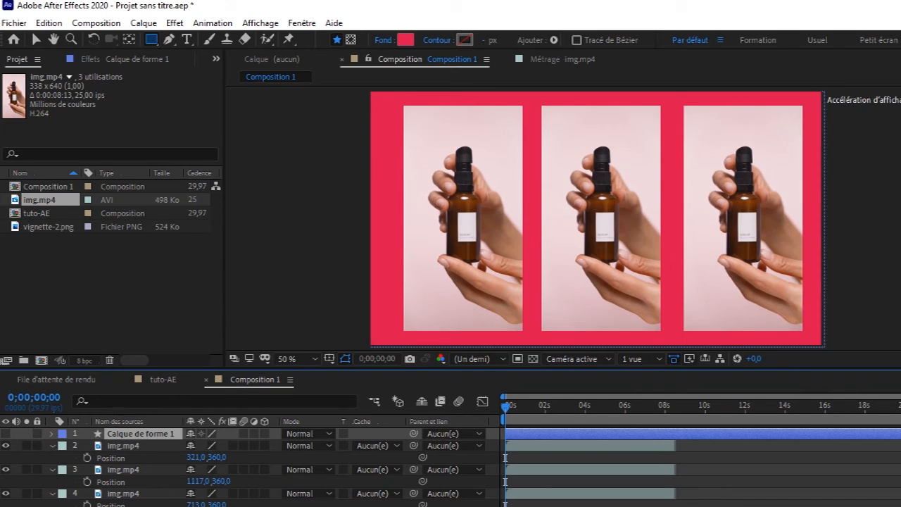
left_click(51, 445)
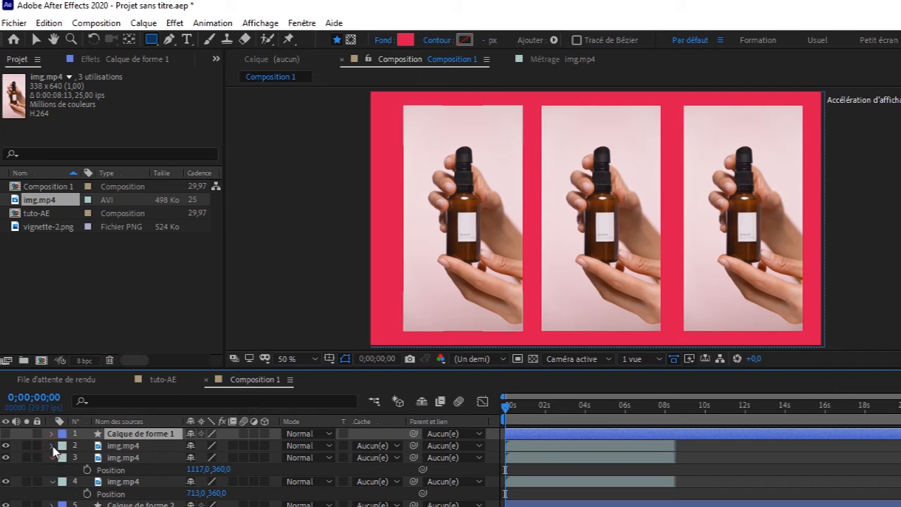
left_click(52, 457)
left_click(51, 469)
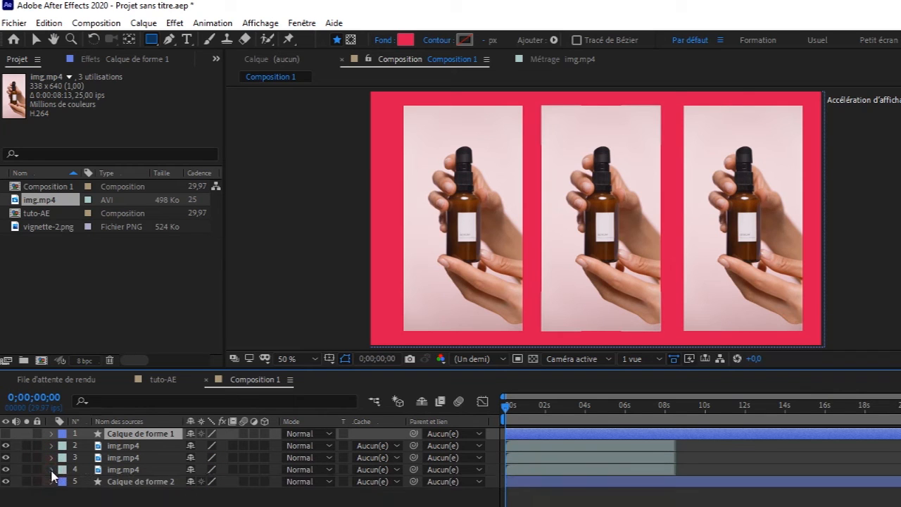
left_click(52, 483)
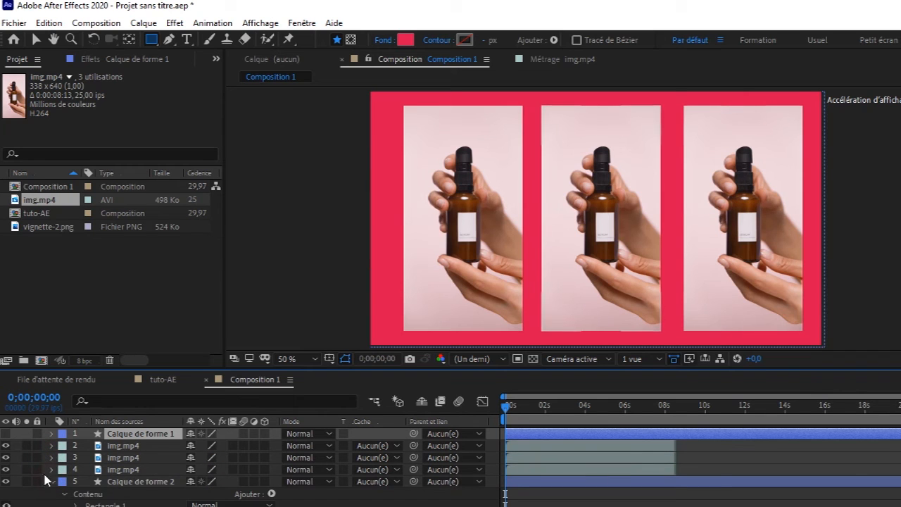
left_click(53, 486)
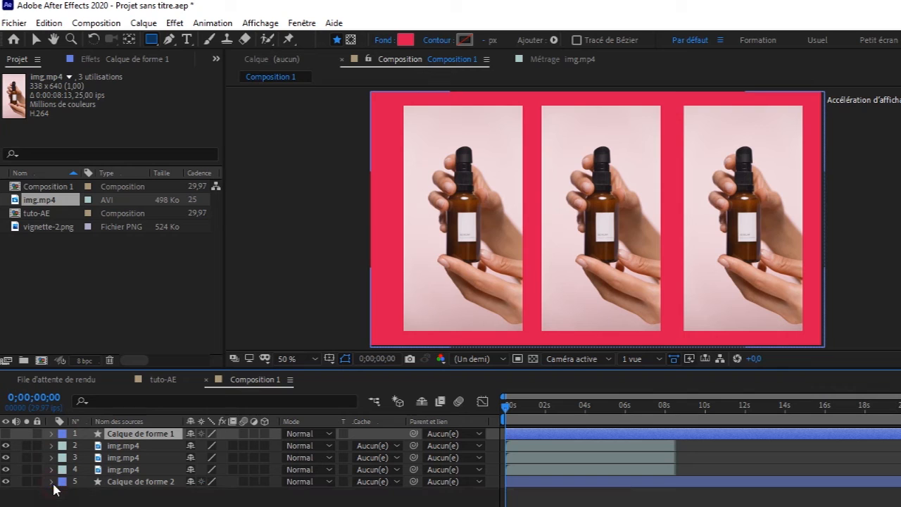
Step: Hide the three img.mp4 layers and Calque de forme 2, and make the Calque de forme 1 circle visible
left_click(151, 484)
left_click(154, 447, "shift")
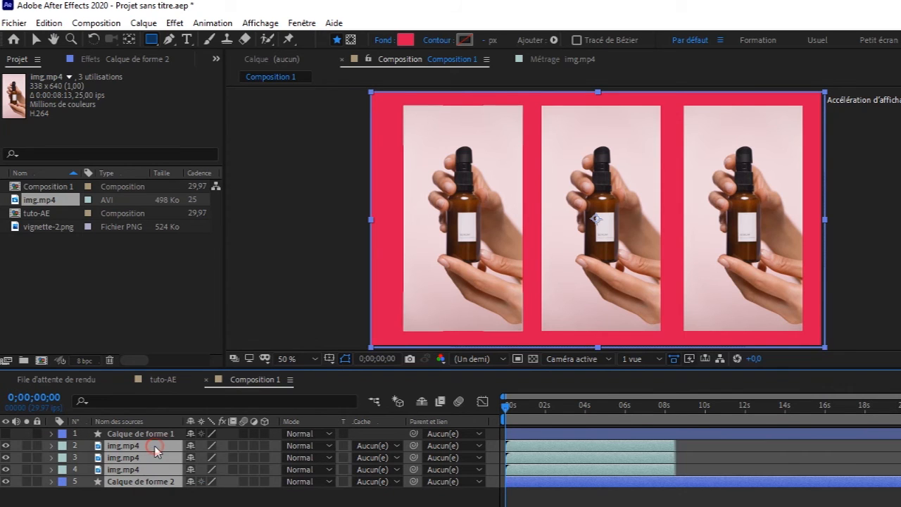
left_click(6, 447)
left_click(133, 435)
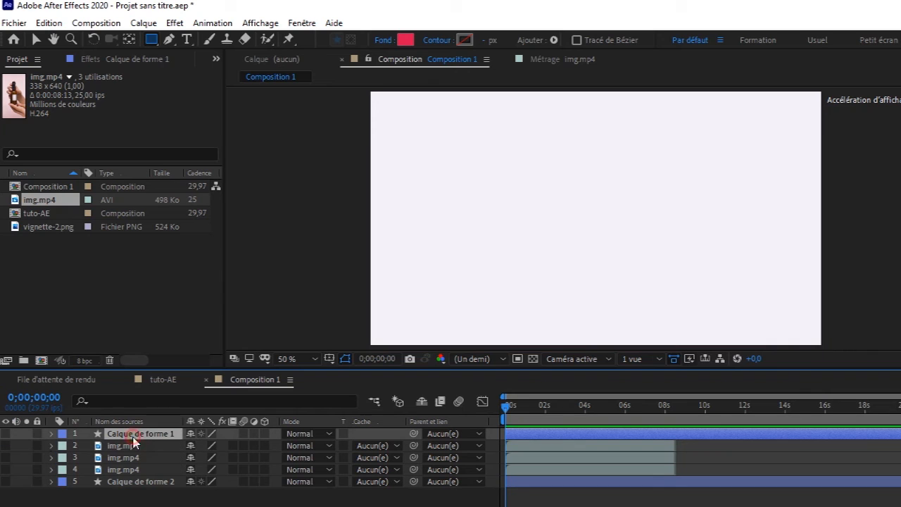
left_click(6, 433)
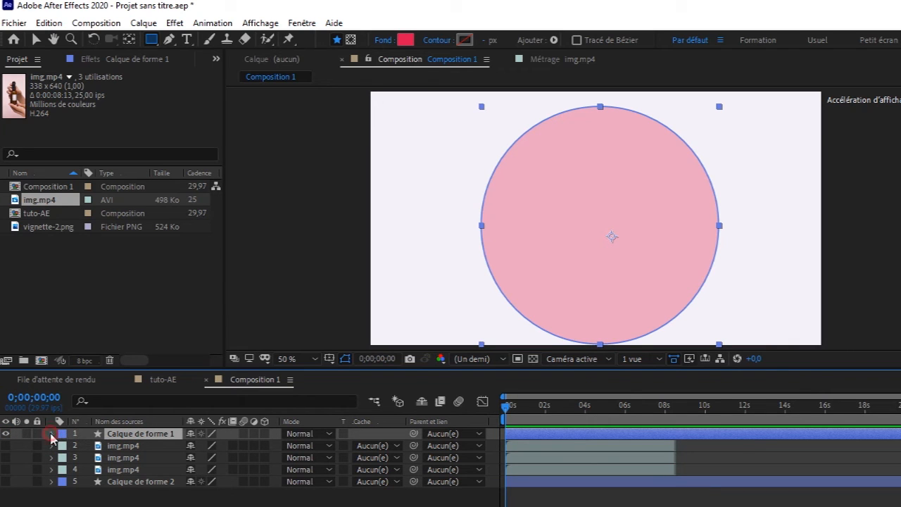
Step: Make the Calque de forme 1 circle fully opaque and set its anchor point to -24.2, 1.4
left_click(51, 433)
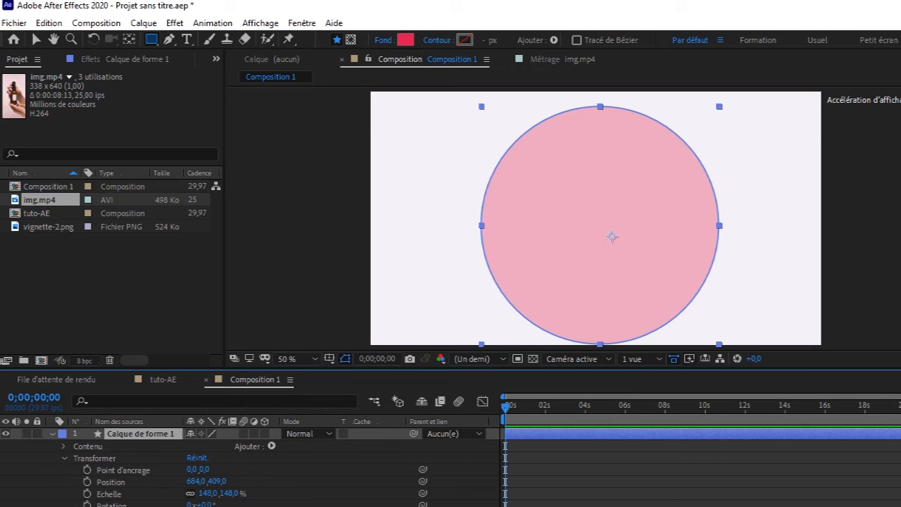
left_click(86, 506)
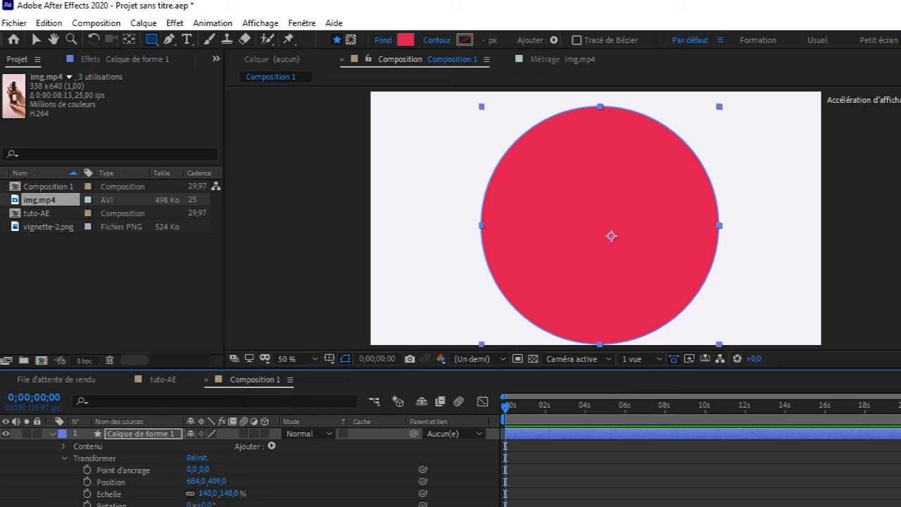
left_click(64, 458)
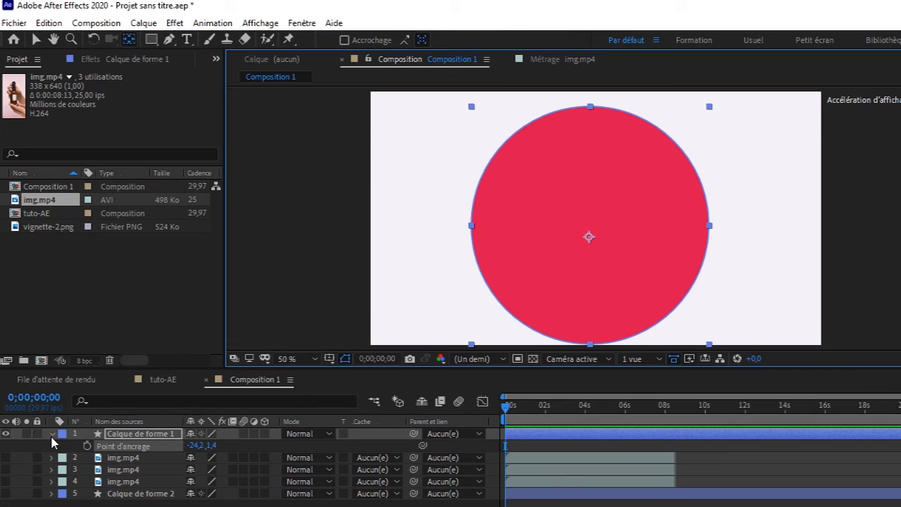
left_click(51, 434)
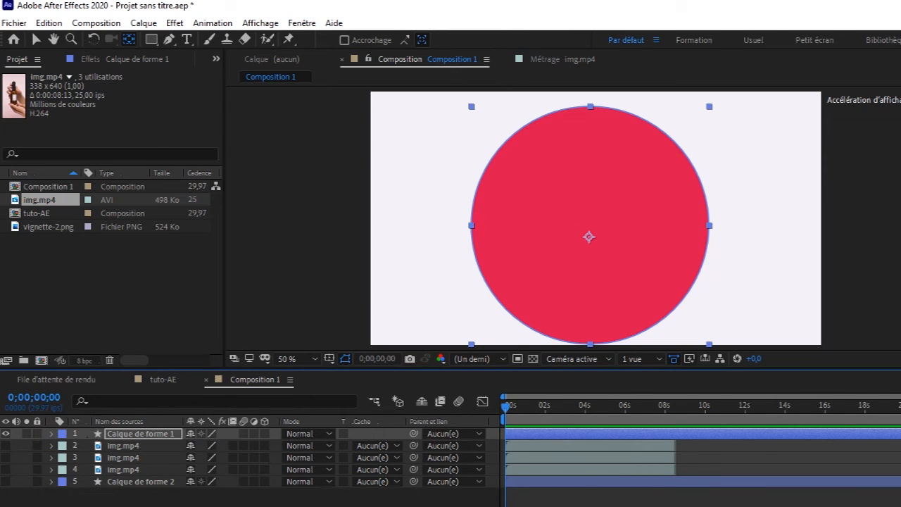
Step: With no layer selected, draw a red five-pointed star as a new shape layer over the upper-left area of the composition
key("ctrl+shift+a")
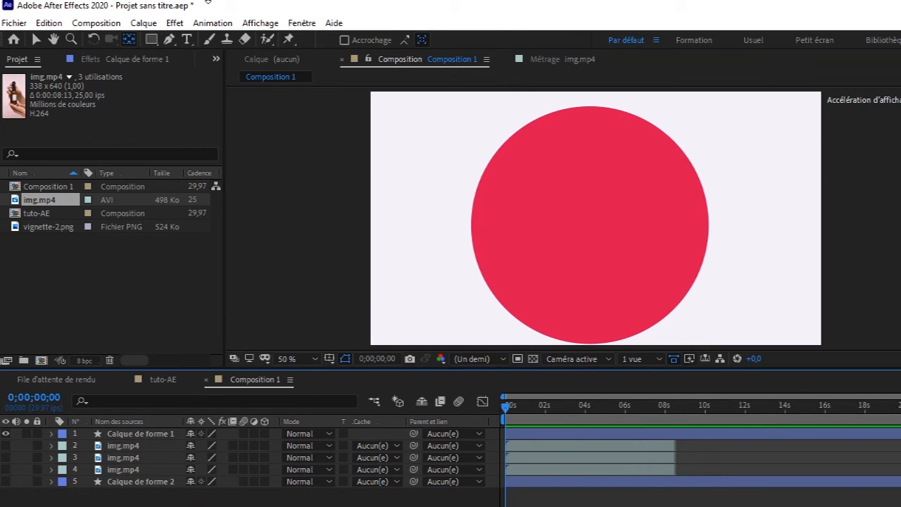
left_click(152, 41)
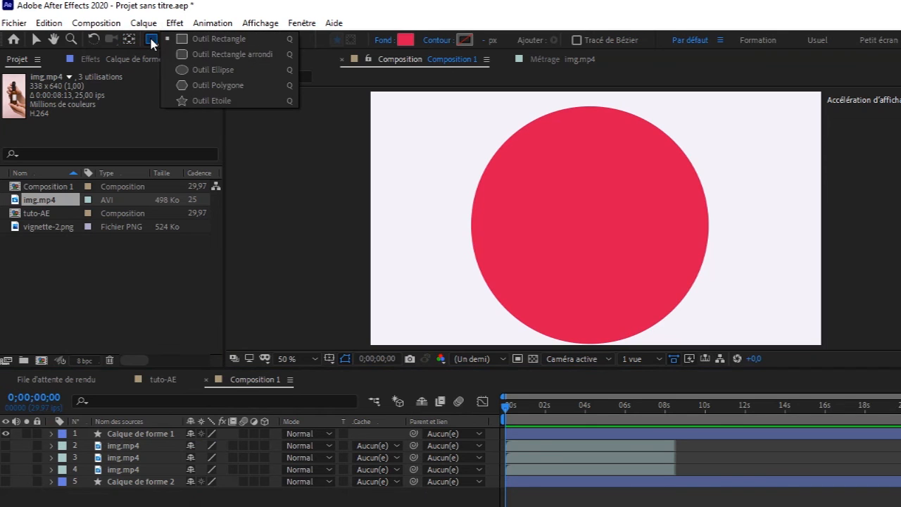
left_click(202, 102)
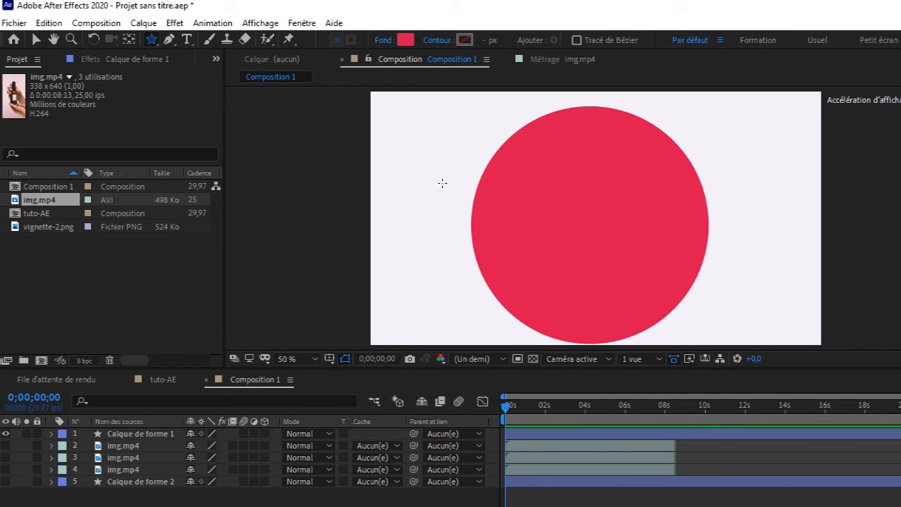
left_click_drag(437, 173, 504, 233)
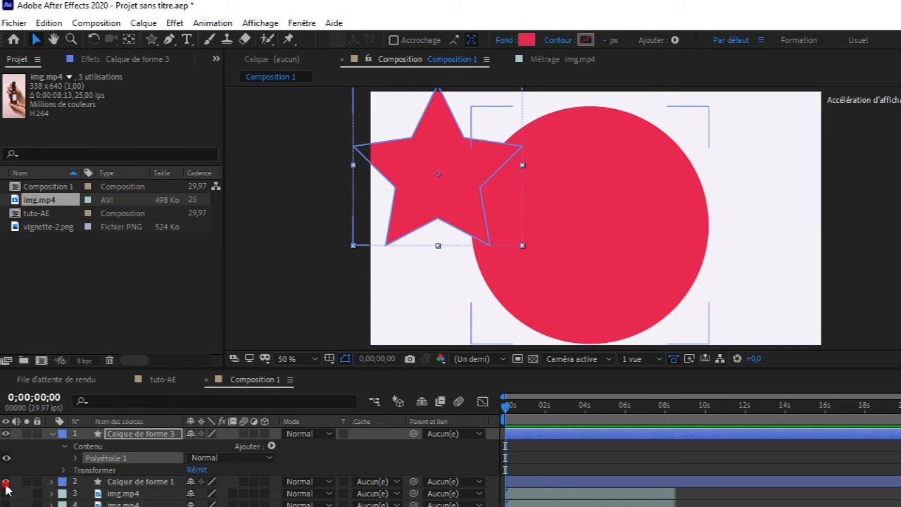
Step: Hide the circle layer Calque de forme 1 and move the star toward the middle of the composition
left_click(7, 481)
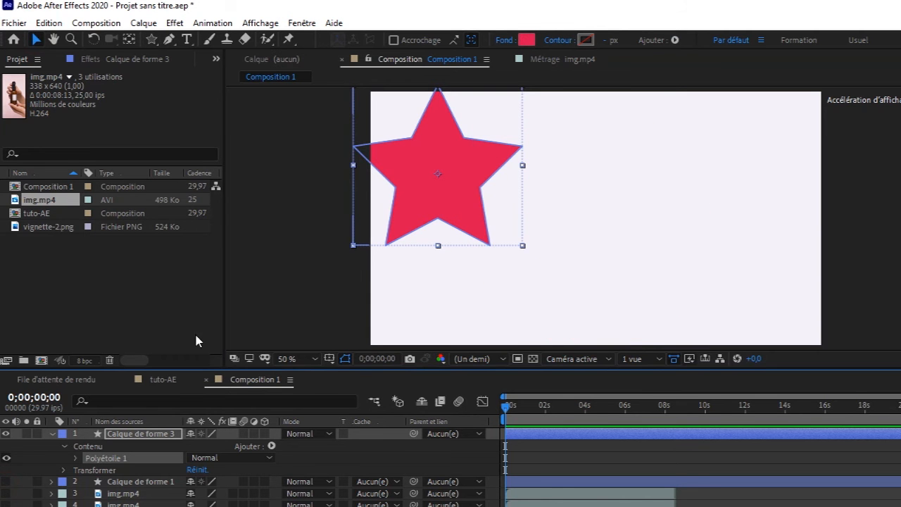
left_click_drag(447, 206, 556, 237)
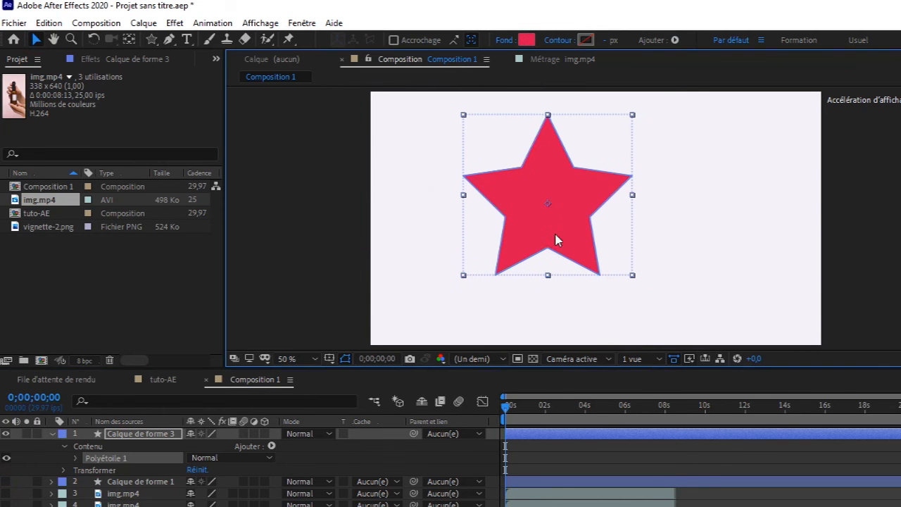
Step: Set the anchor point of the star layer Calque de forme 3 to -122, -55 so it lies near the star's centre
left_click(128, 433)
key("a")
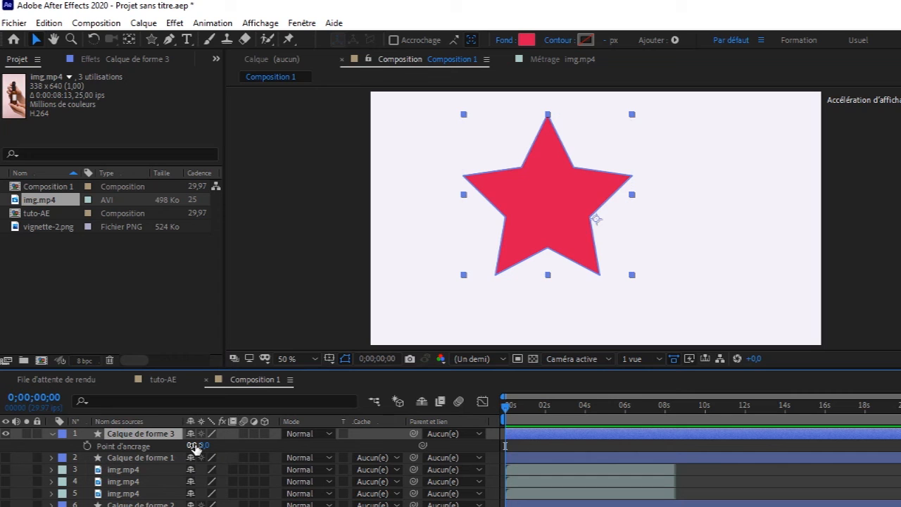
left_click_drag(194, 450, 109, 442)
left_click_drag(211, 446, 49, 448)
left_click_drag(220, 451, 106, 454)
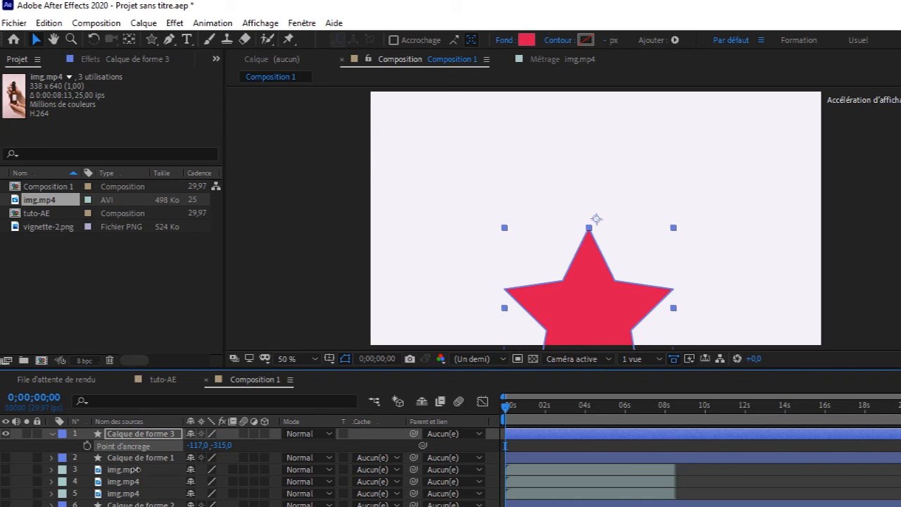
left_click_drag(217, 449, 449, 401)
left_click_drag(199, 452, 195, 451)
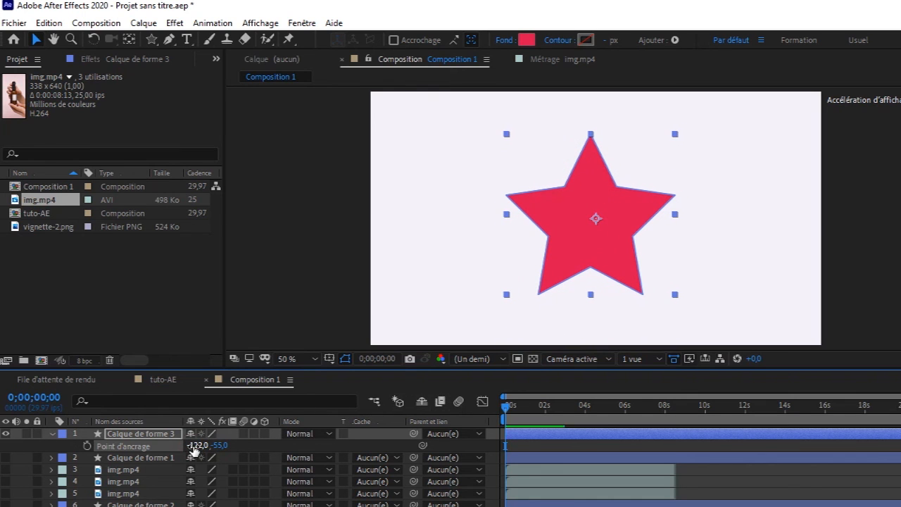
Step: Rotate the star layer Calque de forme 3 to 182° around its anchor point and collapse its properties
left_click(159, 436)
key("r")
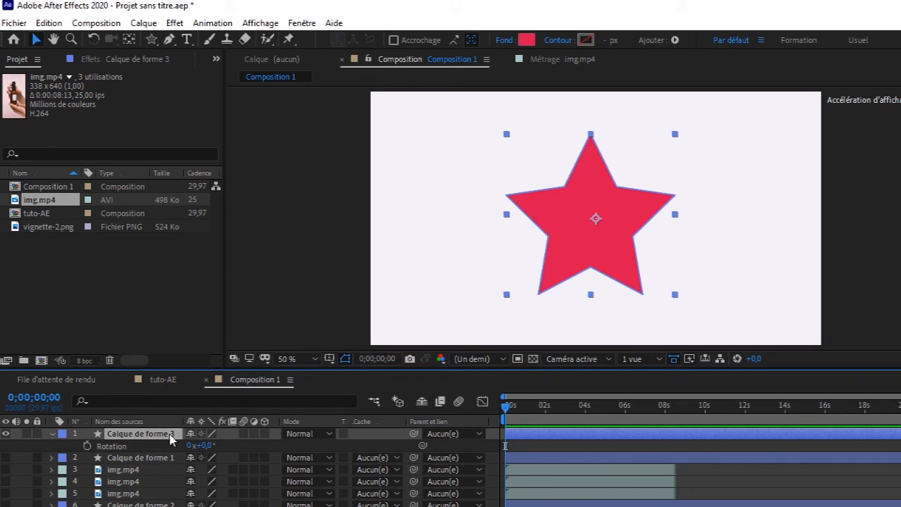
left_click_drag(204, 445, 340, 446)
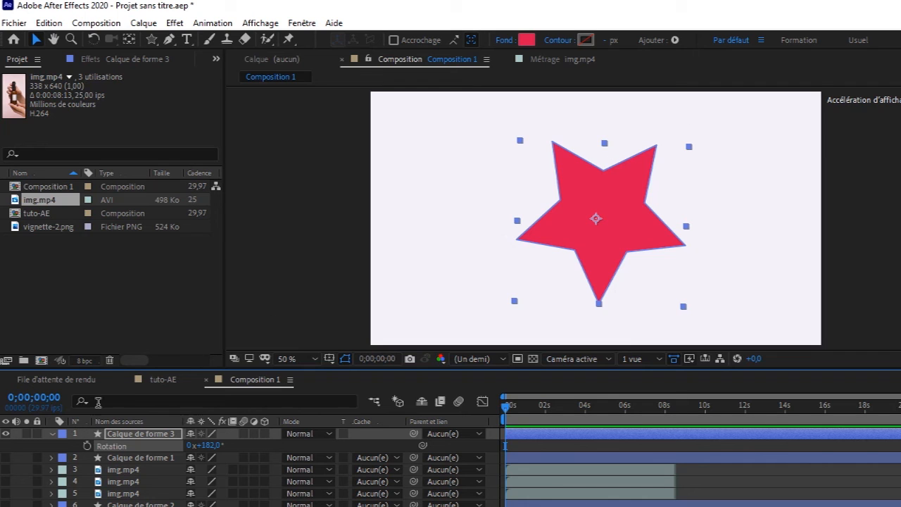
left_click(53, 434)
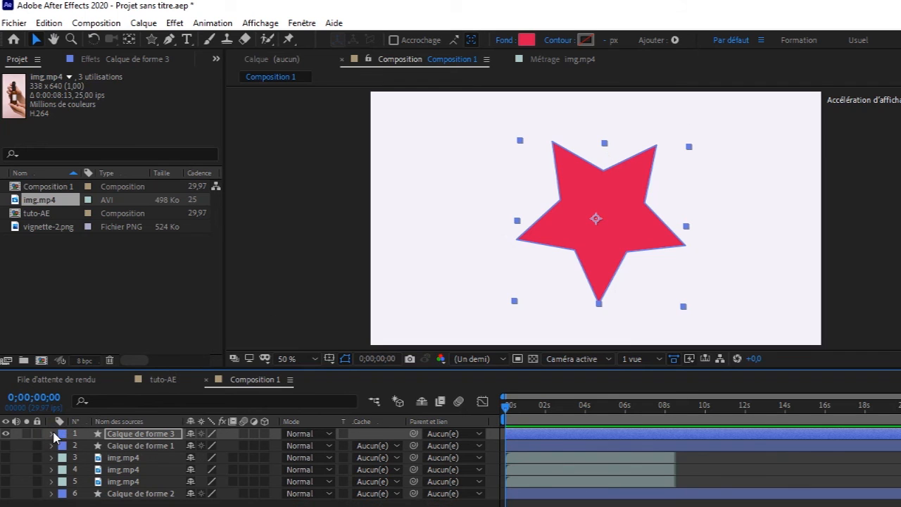